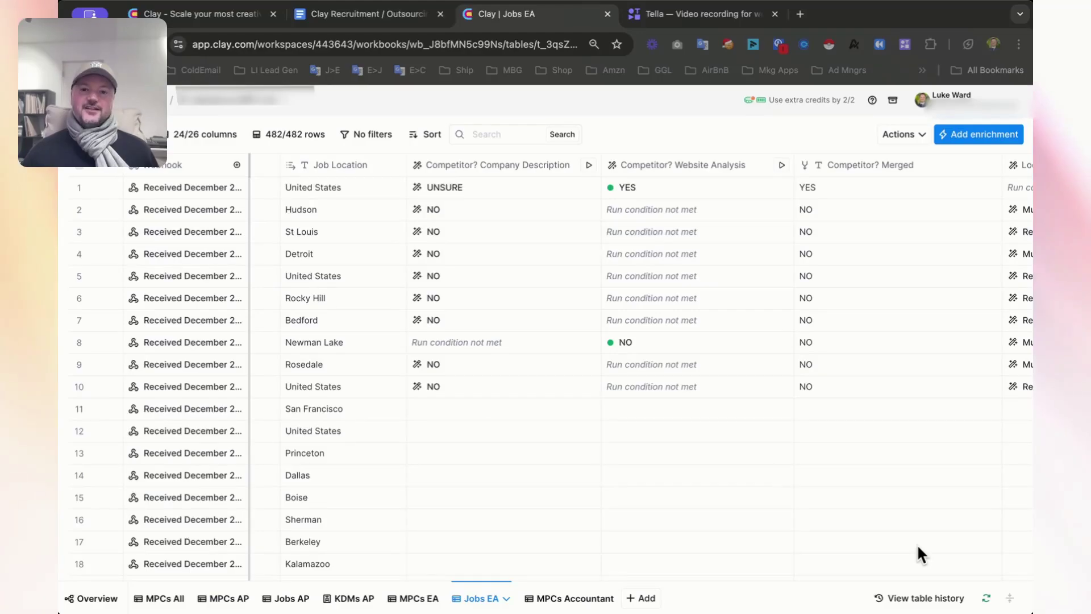
Step: Open the Company Description competitor column's configuration from its header menu
{"action": "scroll", "coordinate": [548, 367], "scroll_direction": "left", "scroll_amount": 2}
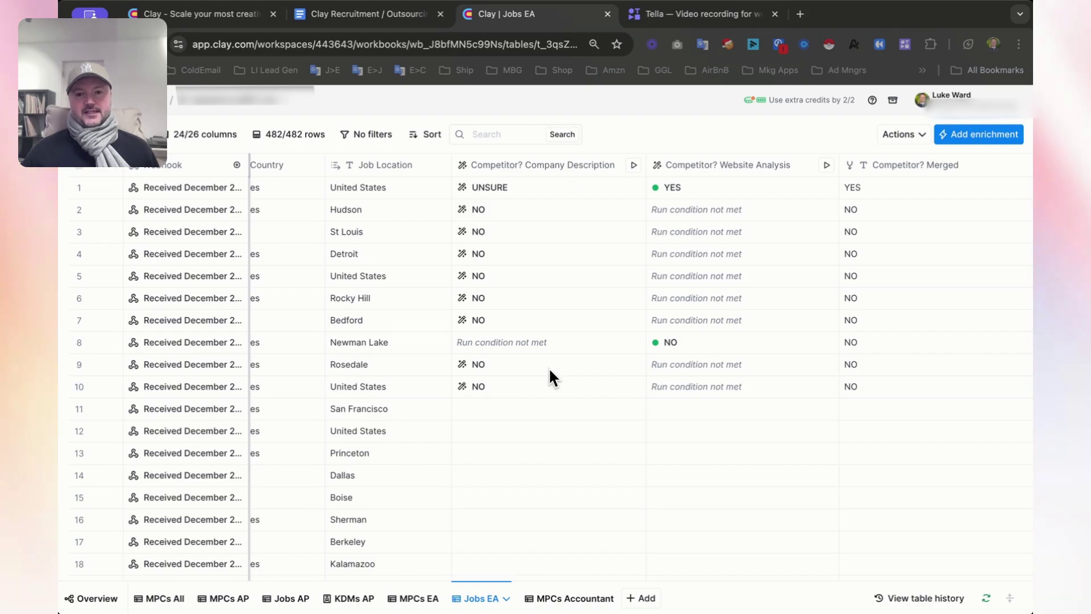
{"action": "scroll", "coordinate": [548, 367], "scroll_direction": "left", "scroll_amount": 1}
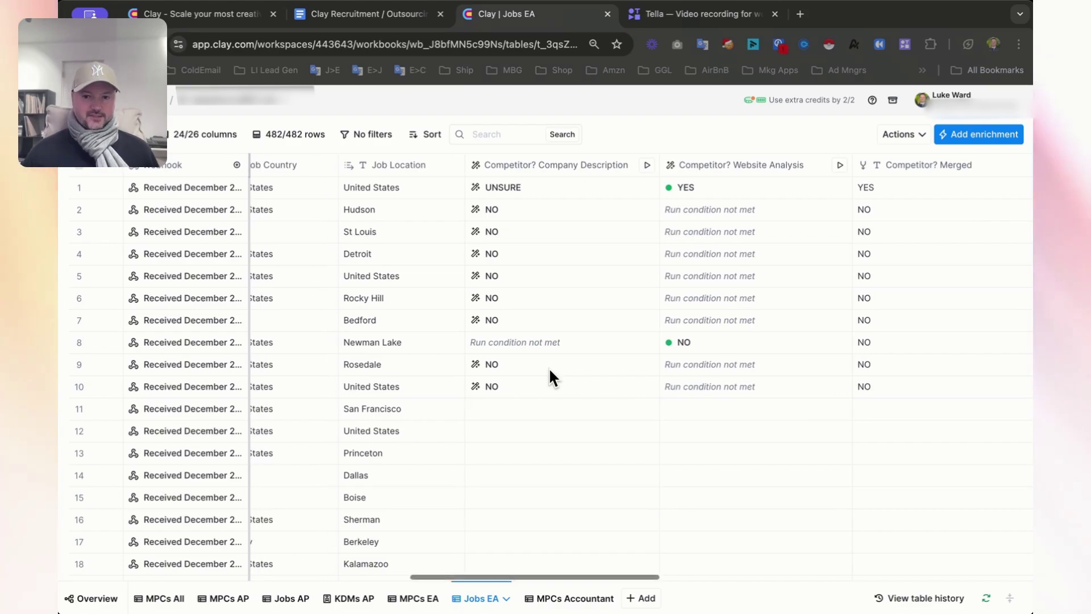
{"action": "scroll", "coordinate": [548, 367], "scroll_direction": "left", "scroll_amount": 10}
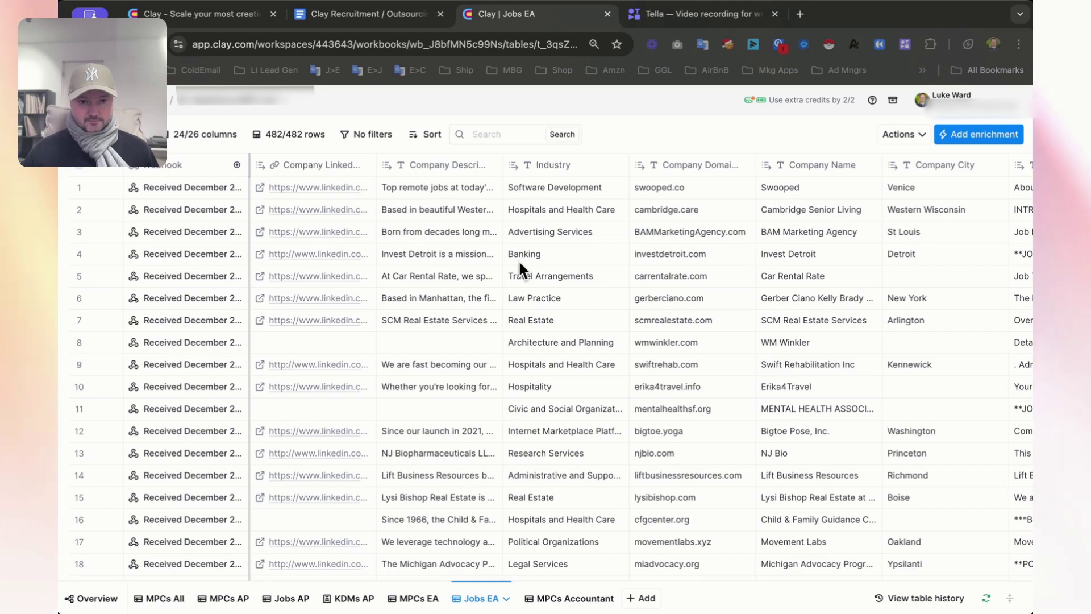
{"action": "scroll", "coordinate": [518, 260], "scroll_direction": "right", "scroll_amount": 8}
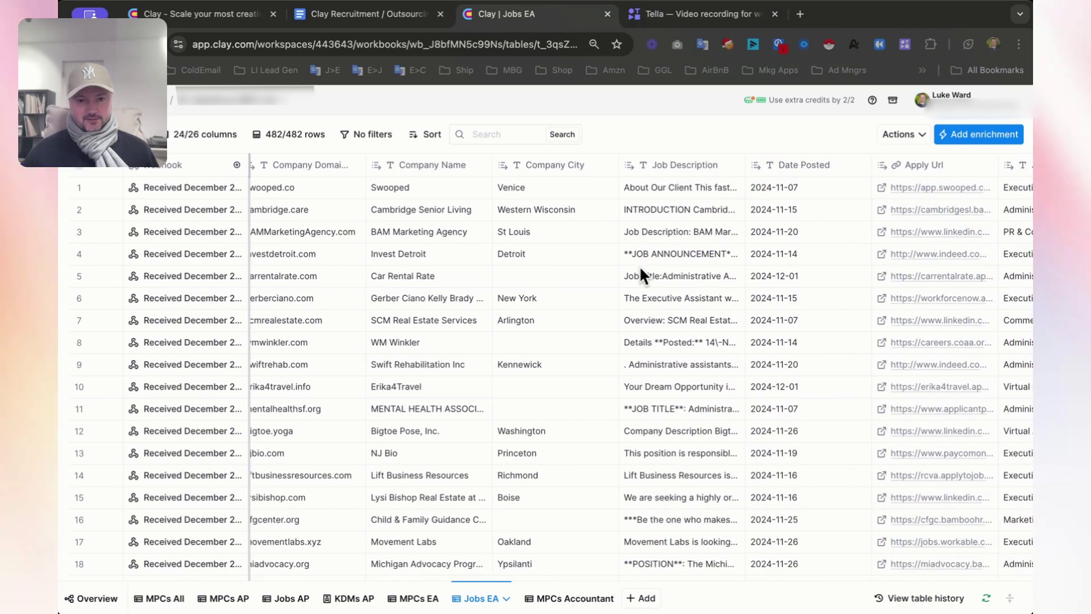
{"action": "scroll", "coordinate": [641, 276], "scroll_direction": "right", "scroll_amount": 18}
{"action": "scroll", "coordinate": [640, 269], "scroll_direction": "right", "scroll_amount": 3}
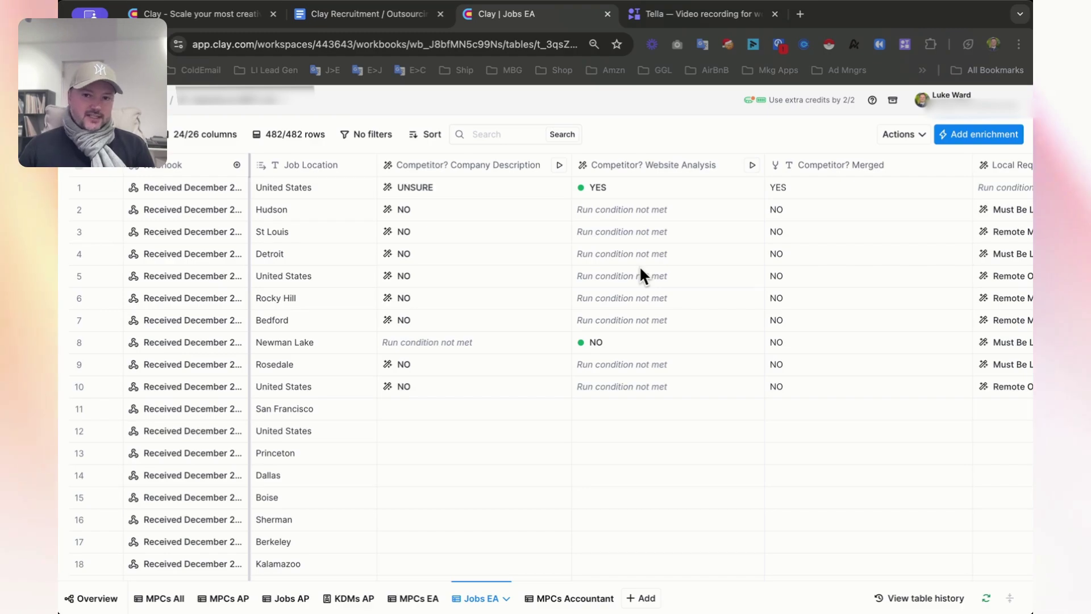
{"action": "left_click", "coordinate": [478, 170]}
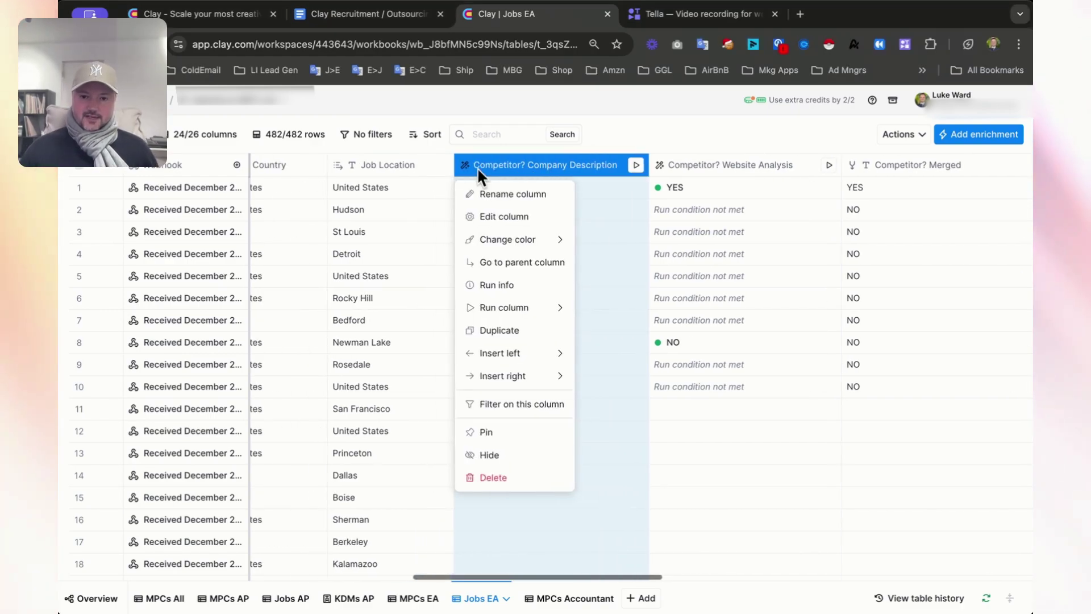
{"action": "left_click", "coordinate": [502, 224]}
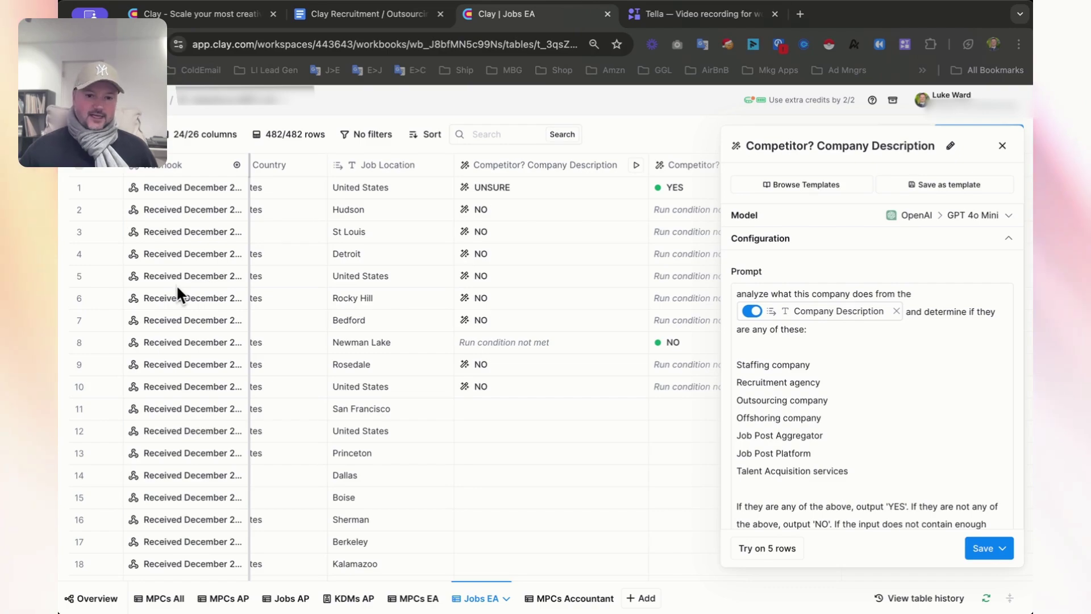
Step: Review the prompt's opening sentence and its NO and UNSURE outputs, then close the panel
{"action": "double_click", "coordinate": [756, 292]}
{"action": "left_click_drag", "start_coordinate": [755, 292], "coordinate": [945, 332]}
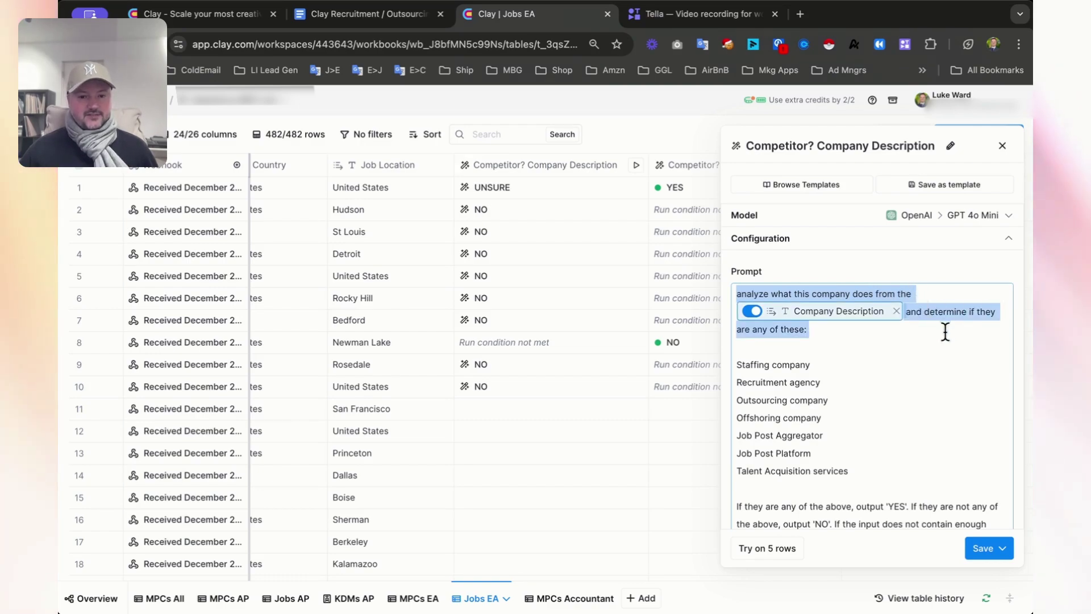
{"action": "scroll", "coordinate": [807, 362], "scroll_direction": "down", "scroll_amount": 1}
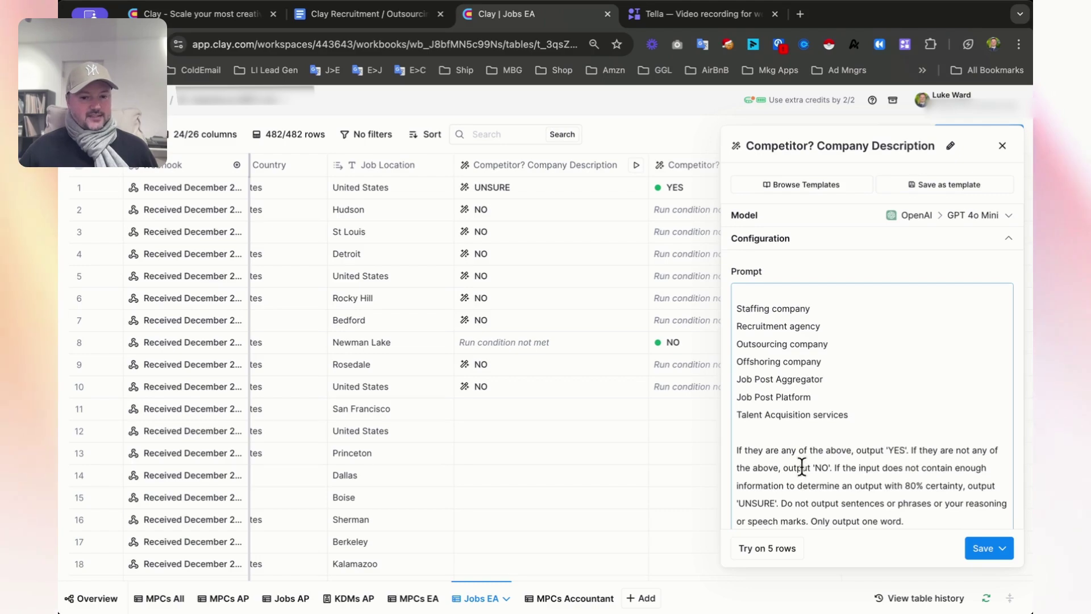
{"action": "double_click", "coordinate": [821, 468]}
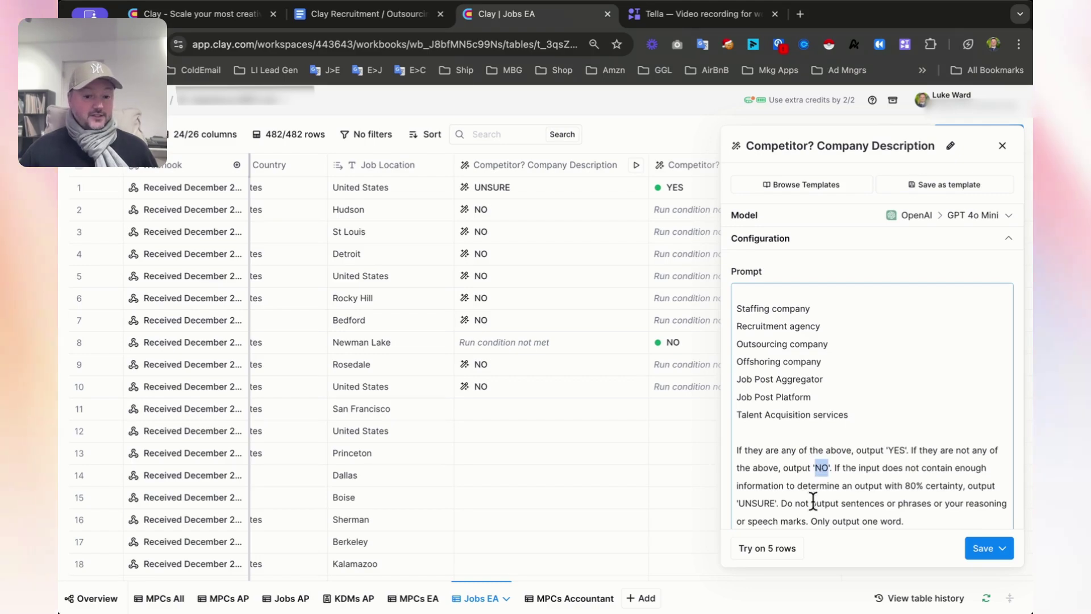
{"action": "left_click", "coordinate": [910, 487]}
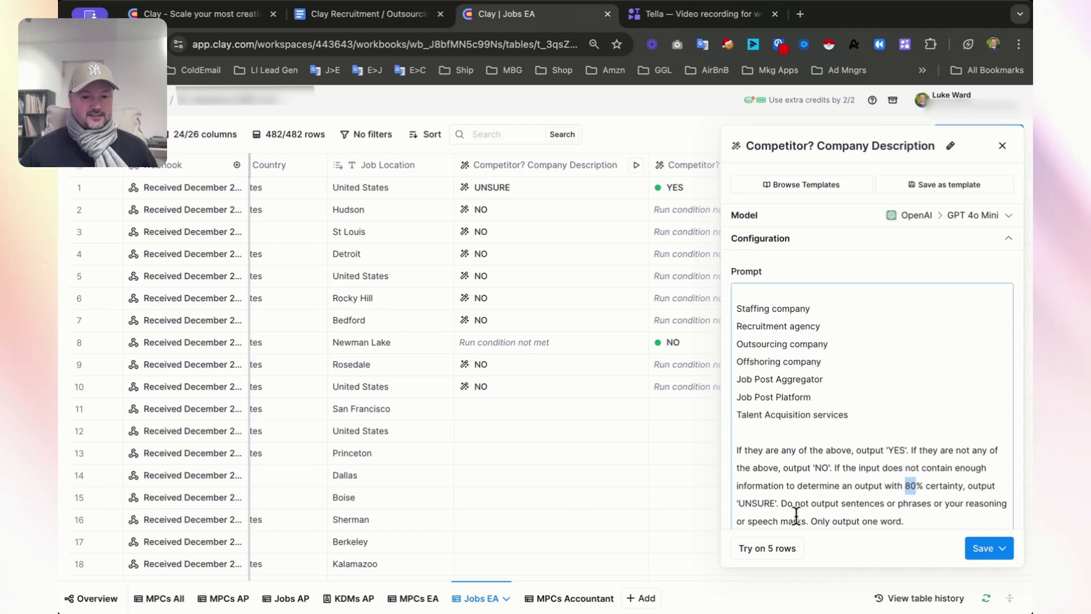
{"action": "double_click", "coordinate": [758, 501]}
{"action": "left_click", "coordinate": [759, 501]}
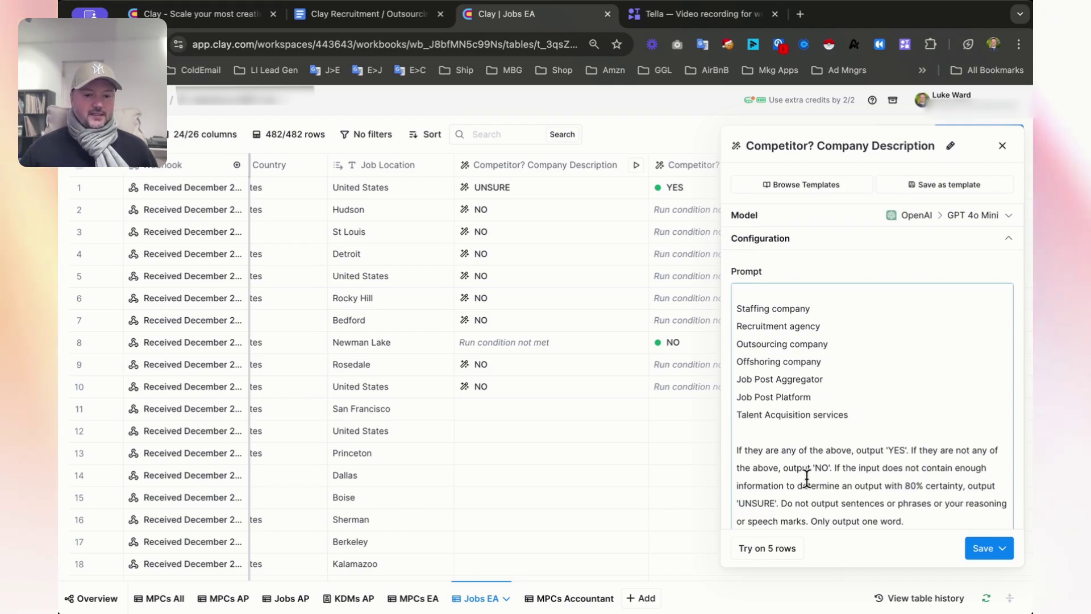
{"action": "left_click", "coordinate": [1005, 147]}
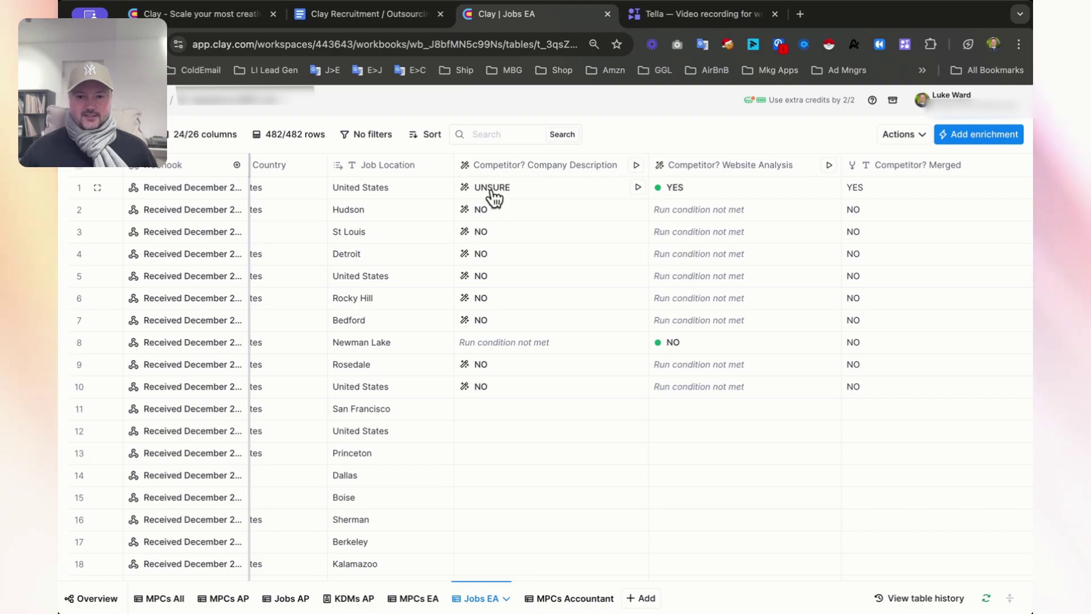
Step: Reopen the column's settings and launch Use AI for the 'Only run if' condition
{"action": "left_click", "coordinate": [534, 168]}
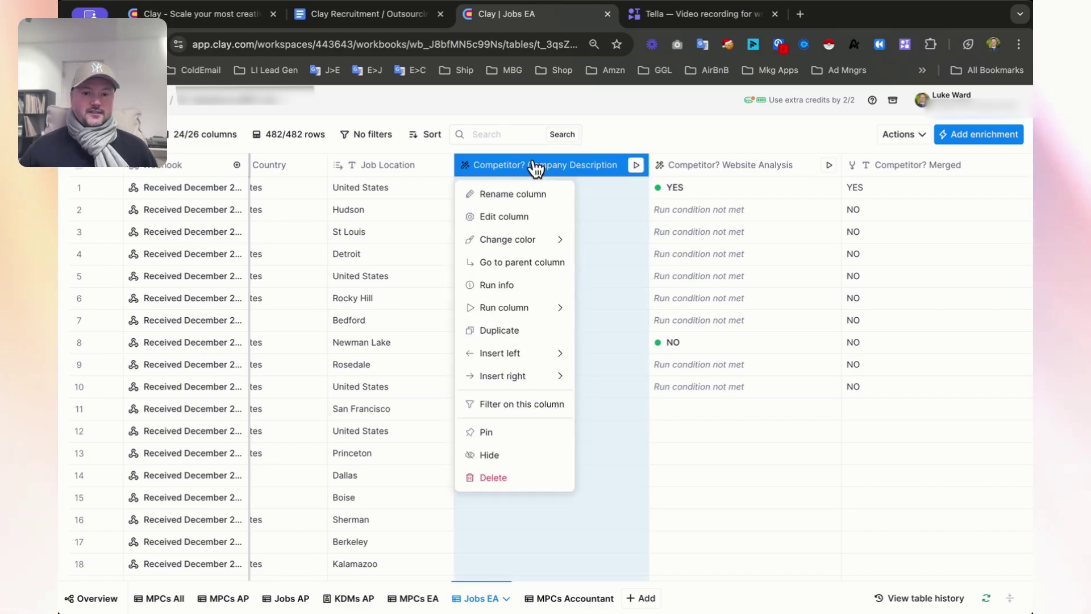
{"action": "left_click", "coordinate": [509, 216]}
{"action": "scroll", "coordinate": [857, 393], "scroll_direction": "down", "scroll_amount": 10}
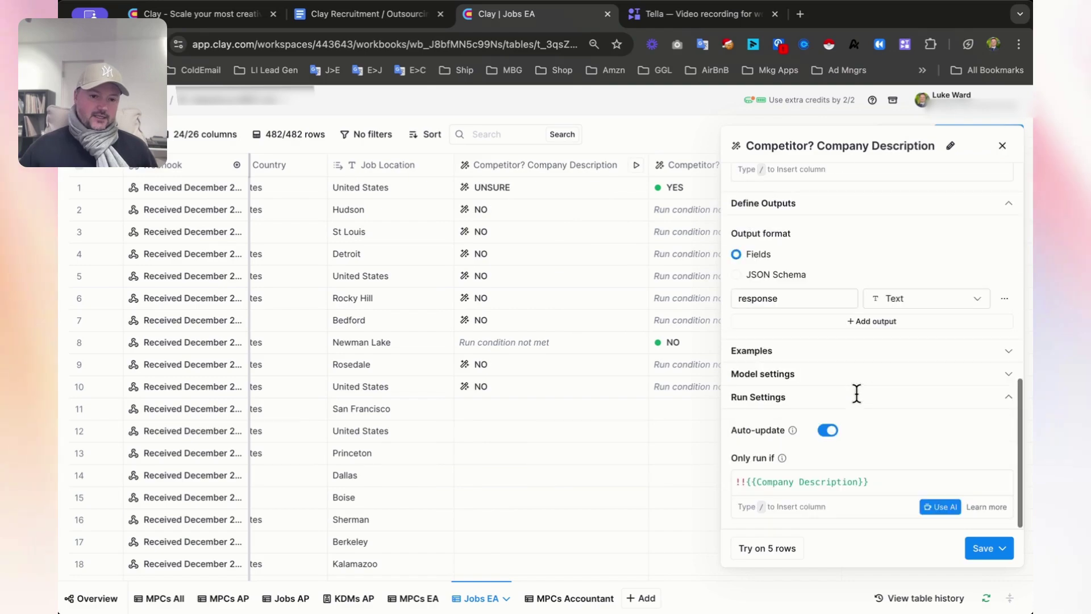
{"action": "left_click", "coordinate": [930, 507]}
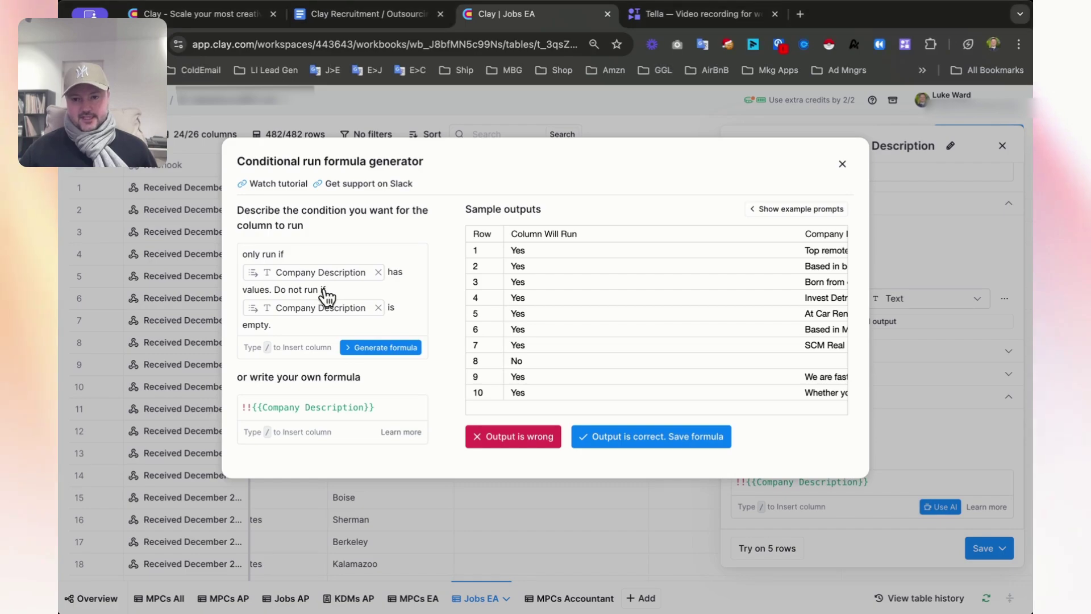
Step: Close the conditional run formula generator and the Company Description column panel
{"action": "left_click", "coordinate": [842, 164]}
{"action": "left_click", "coordinate": [1001, 146]}
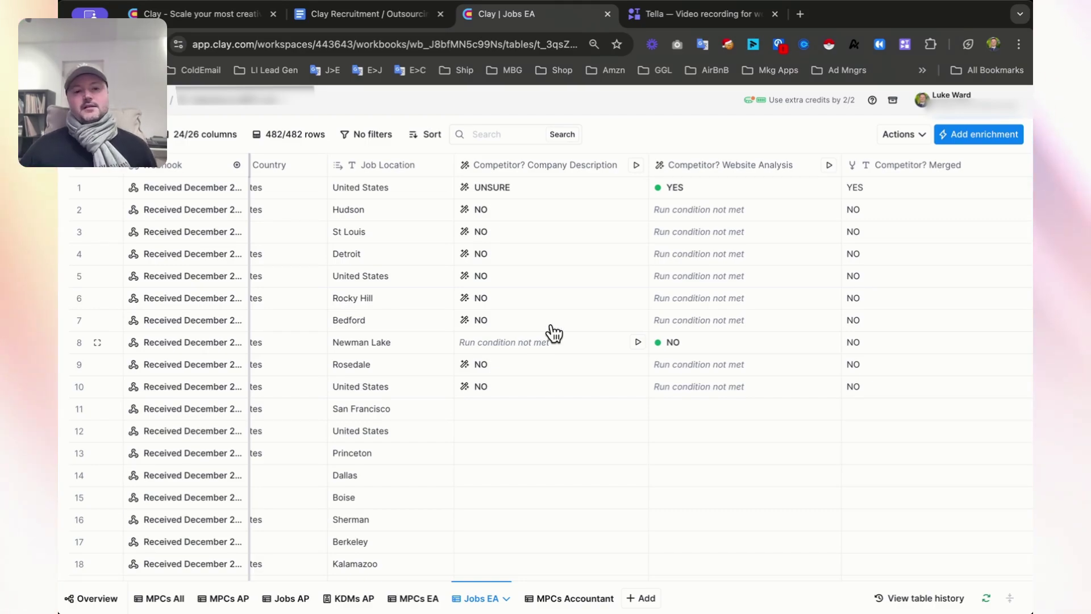
Step: Edit the Competitor? Website Analysis column and expand its Model section showing OpenAI GPT 4o
{"action": "left_click", "coordinate": [732, 170]}
{"action": "left_click", "coordinate": [532, 227]}
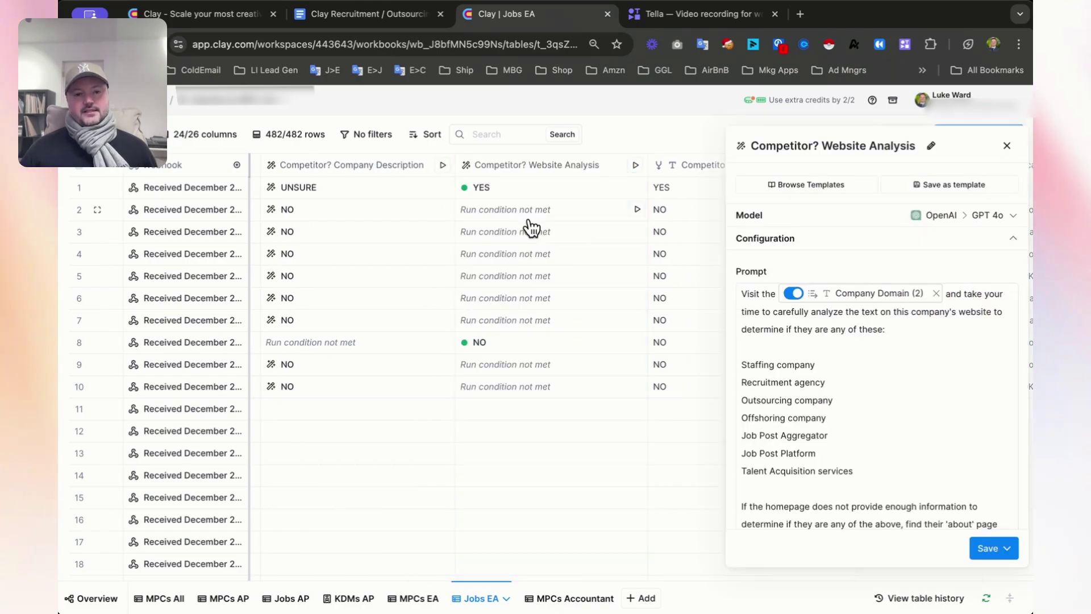
{"action": "left_click", "coordinate": [1007, 219]}
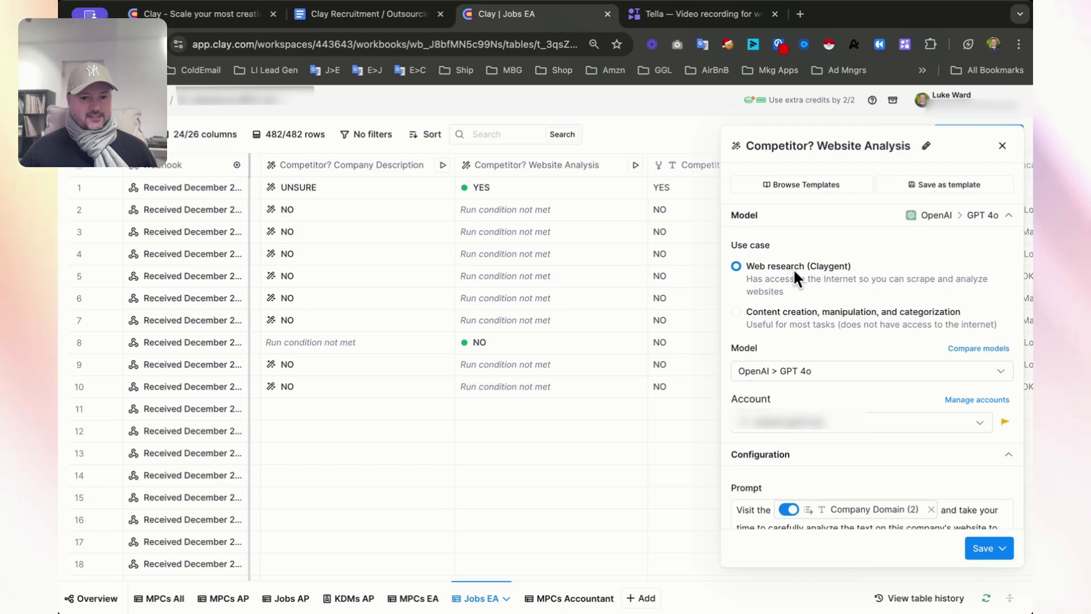
{"action": "scroll", "coordinate": [865, 287], "scroll_direction": "down", "scroll_amount": 3}
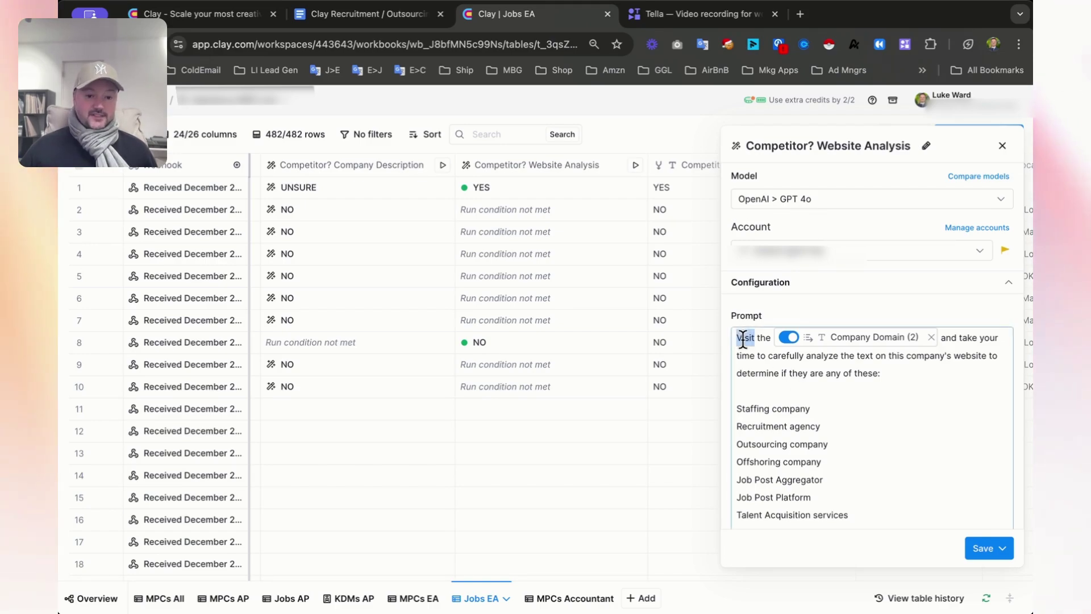
Step: Read the Website Analysis prompt, including its Company Domain instruction and Company Description paragraph
{"action": "left_click_drag", "start_coordinate": [743, 340], "coordinate": [882, 373]}
{"action": "scroll", "coordinate": [878, 433], "scroll_direction": "down", "scroll_amount": 5}
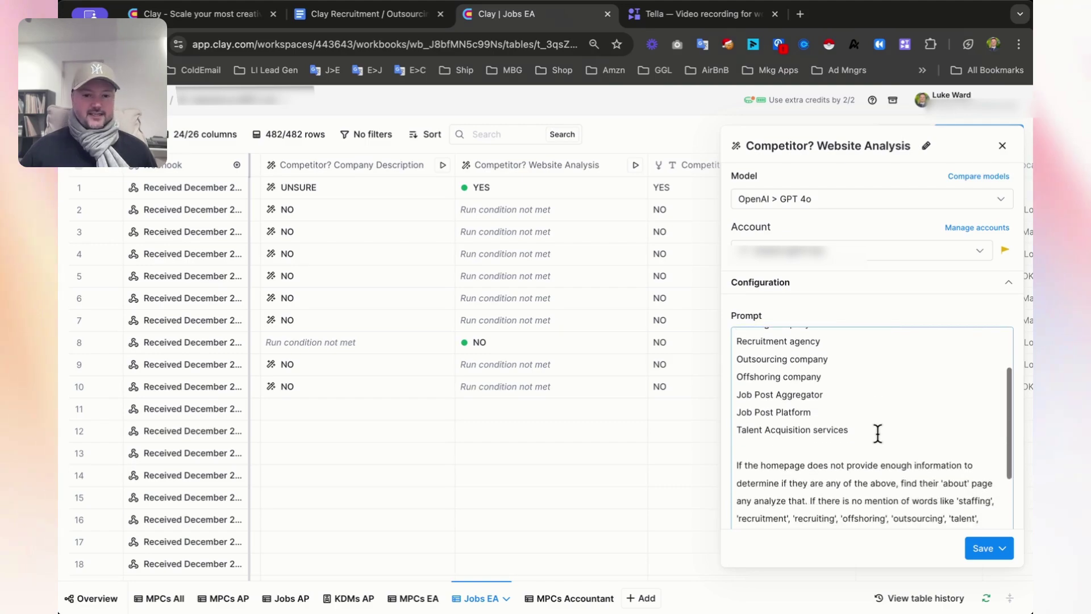
{"action": "scroll", "coordinate": [878, 434], "scroll_direction": "down", "scroll_amount": 3}
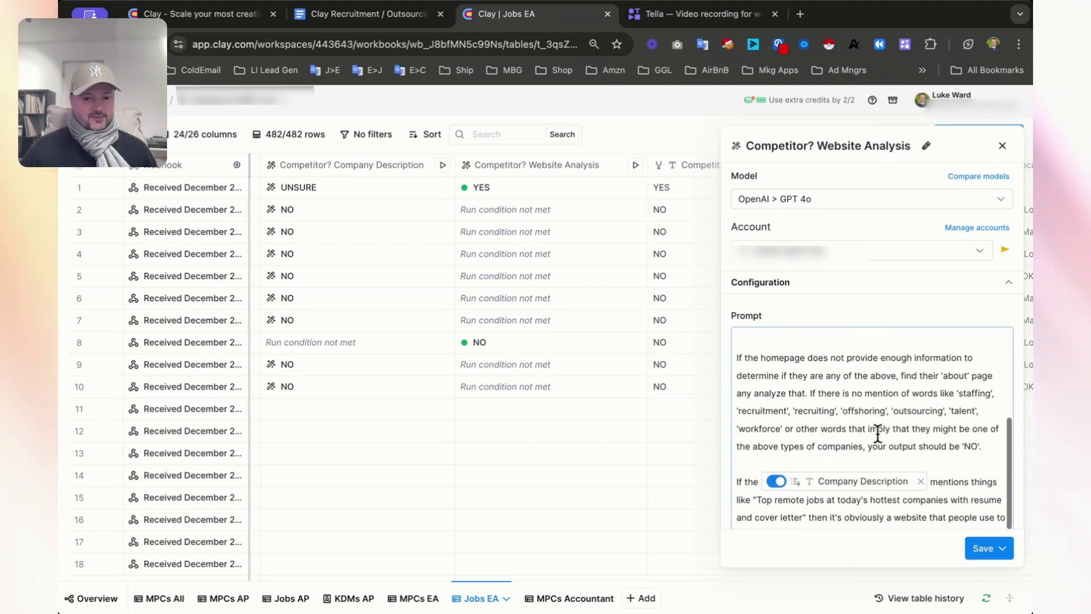
{"action": "scroll", "coordinate": [878, 433], "scroll_direction": "down", "scroll_amount": 1}
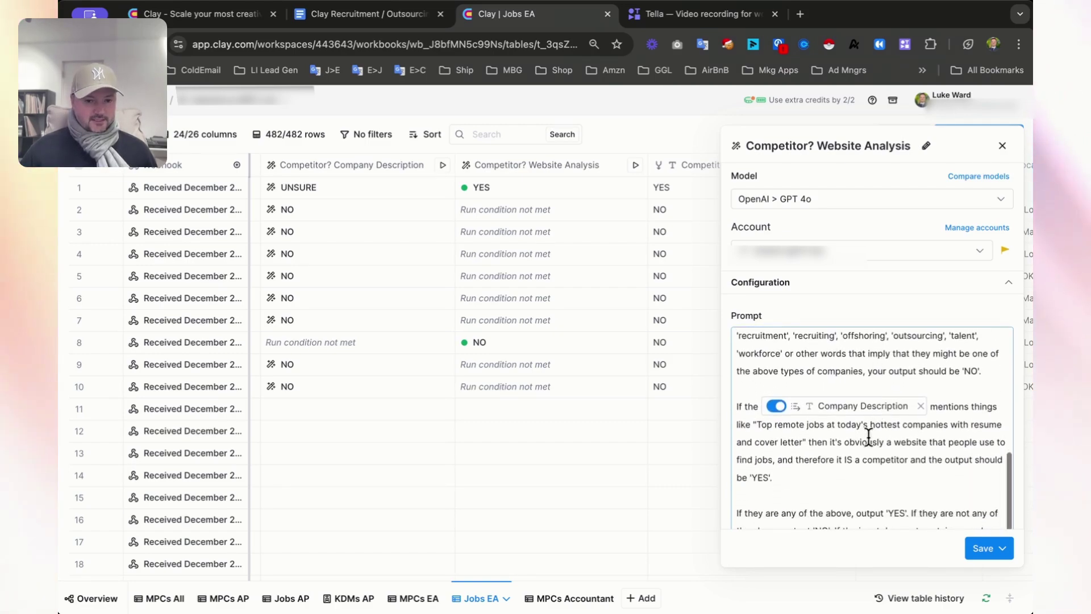
{"action": "left_click_drag", "start_coordinate": [738, 407], "coordinate": [779, 478]}
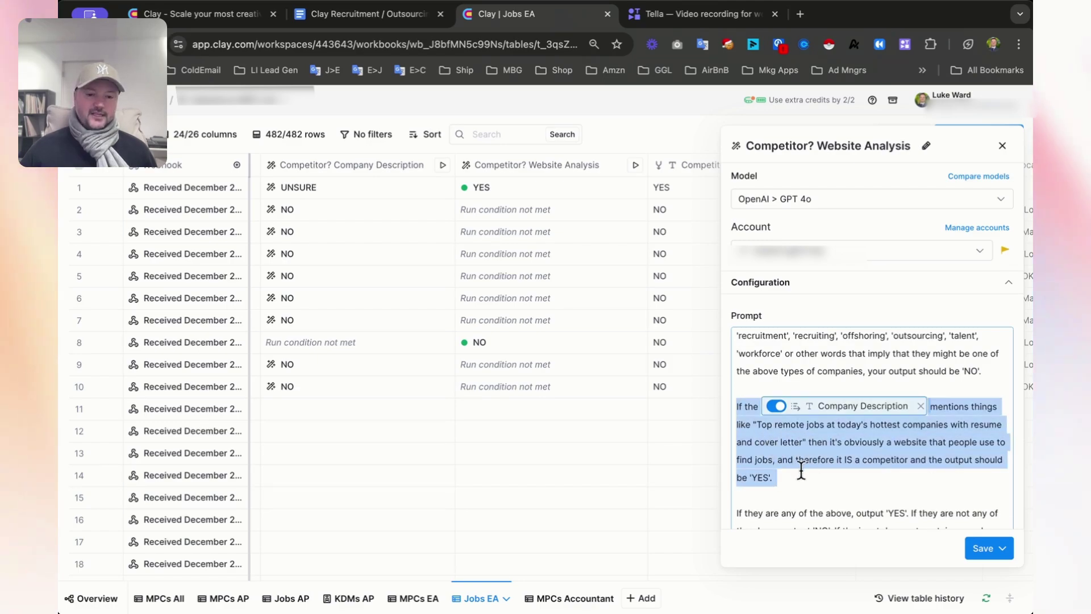
{"action": "left_click", "coordinate": [790, 474]}
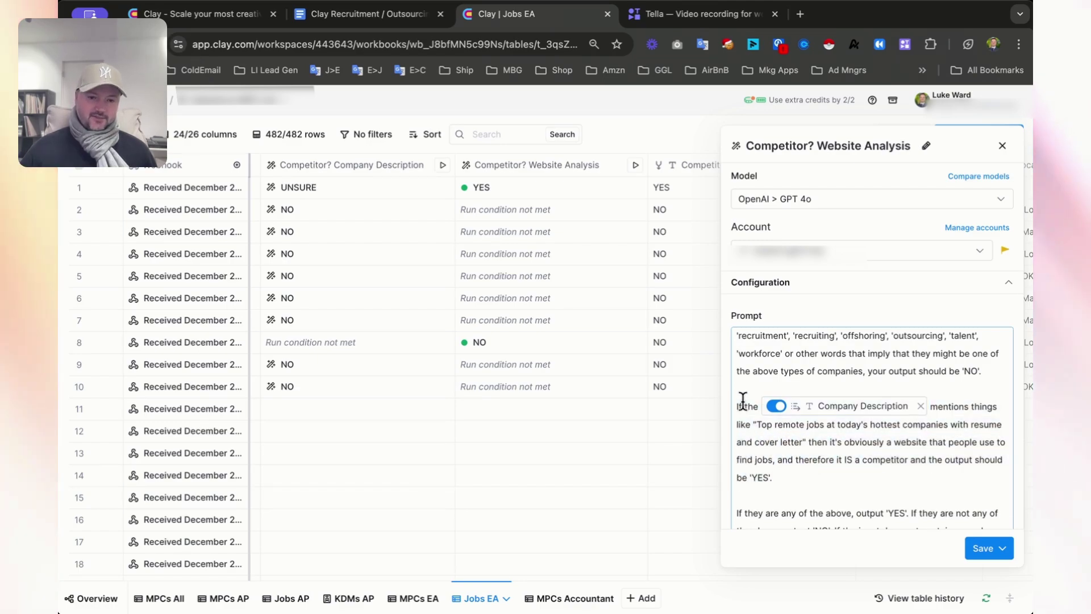
{"action": "left_click_drag", "start_coordinate": [738, 406], "coordinate": [813, 449]}
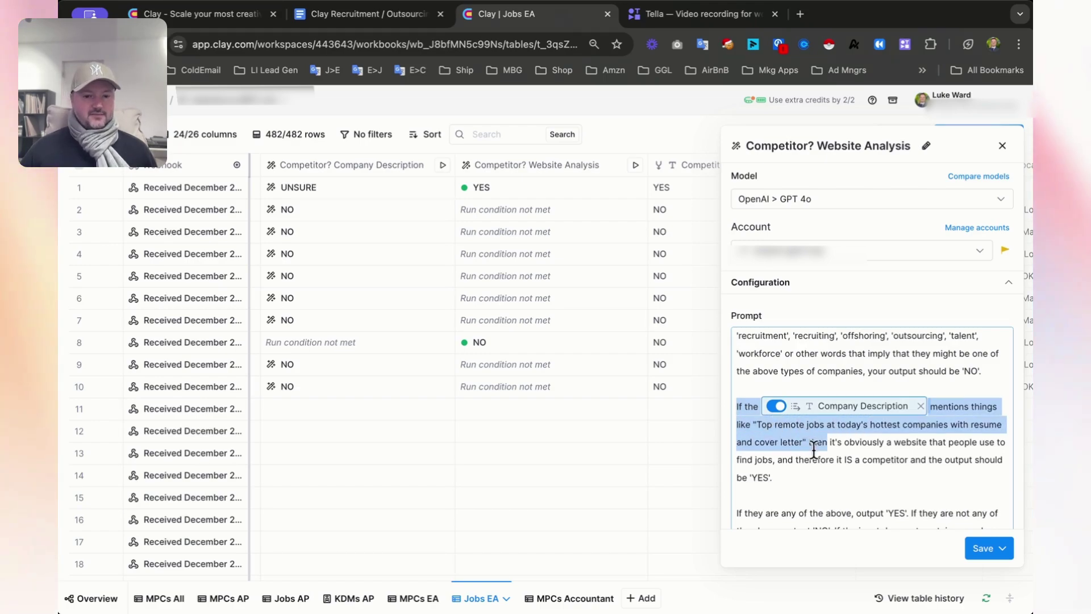
{"action": "left_click_drag", "start_coordinate": [814, 450], "coordinate": [865, 477]}
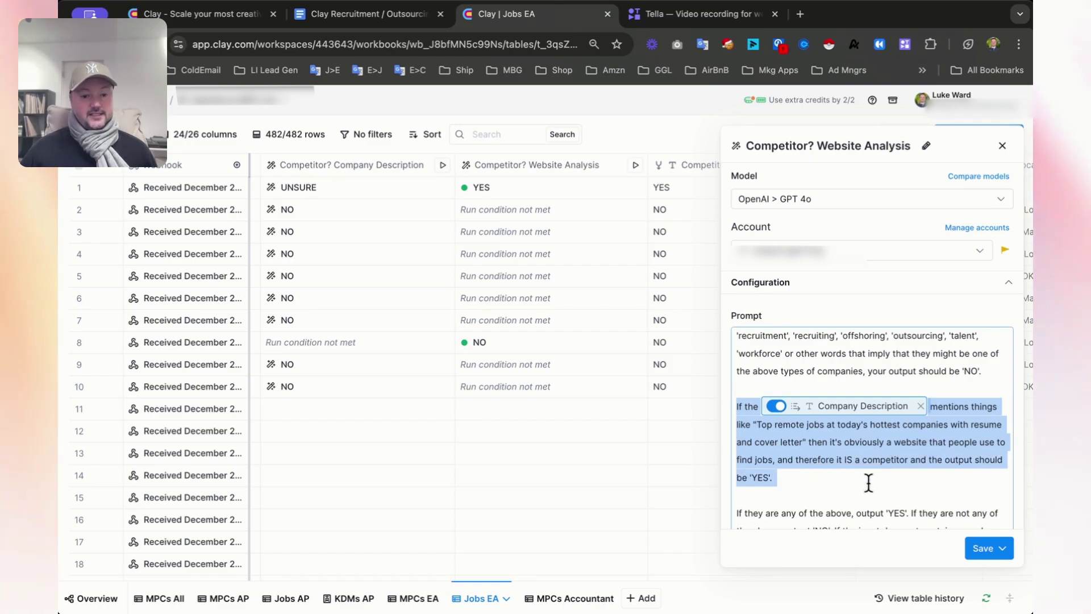
Step: Check Run Settings: auto-update on, run only if description is blank or unsure
{"action": "scroll", "coordinate": [848, 478], "scroll_direction": "down", "scroll_amount": 1}
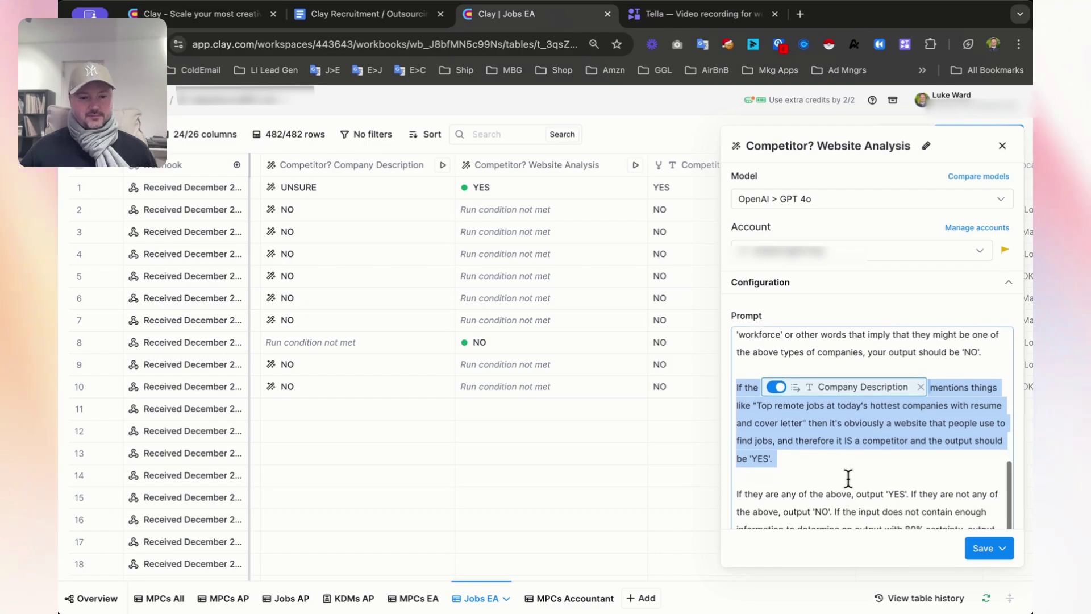
{"action": "scroll", "coordinate": [848, 477], "scroll_direction": "down", "scroll_amount": 2}
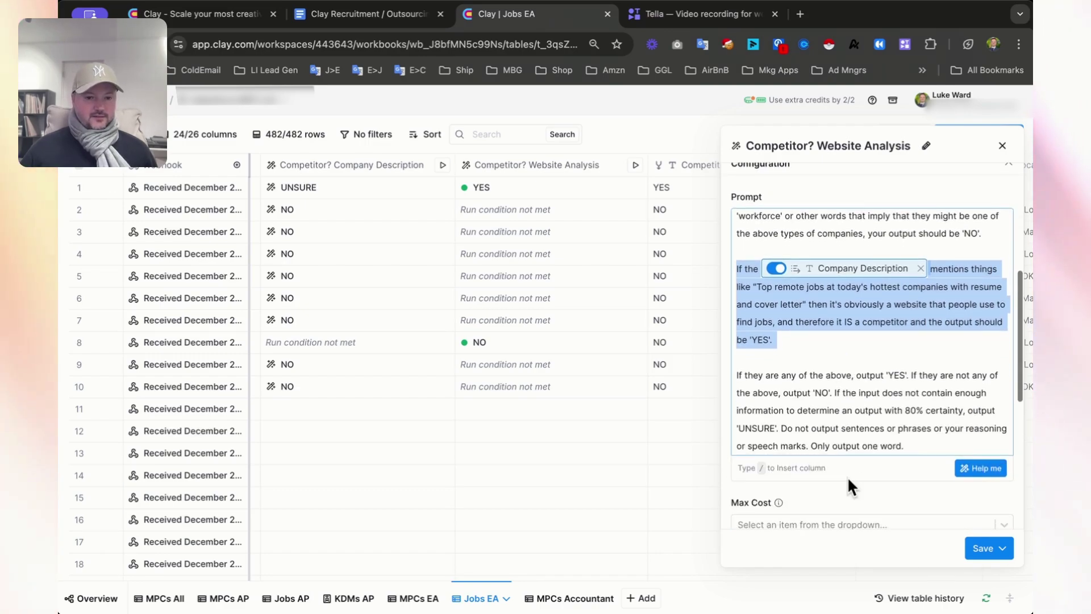
{"action": "scroll", "coordinate": [843, 408], "scroll_direction": "up", "scroll_amount": 2}
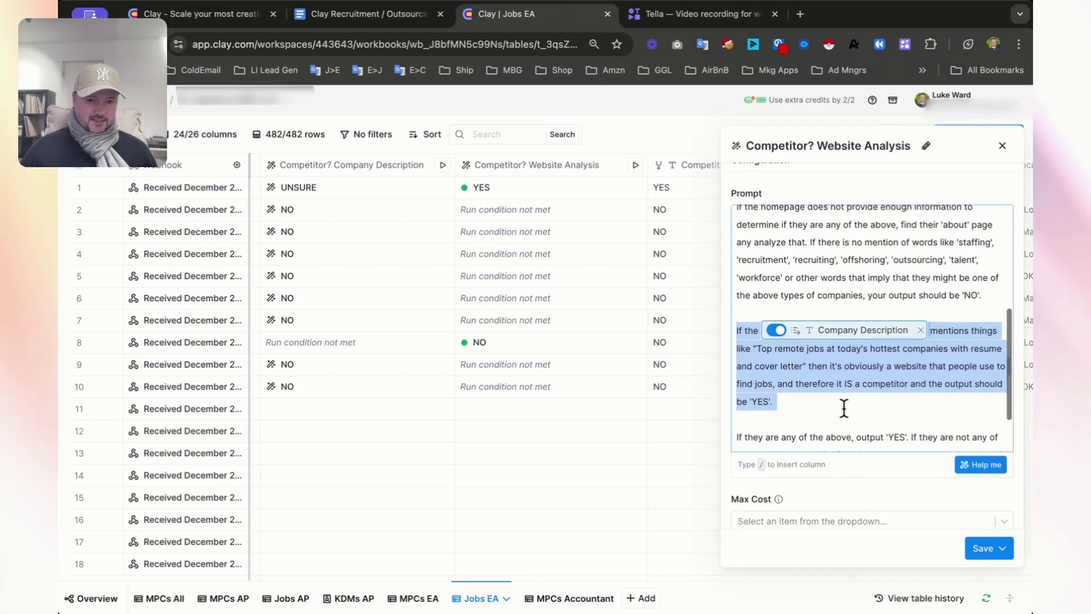
{"action": "scroll", "coordinate": [844, 408], "scroll_direction": "down", "scroll_amount": 2}
{"action": "scroll", "coordinate": [844, 408], "scroll_direction": "down", "scroll_amount": 2}
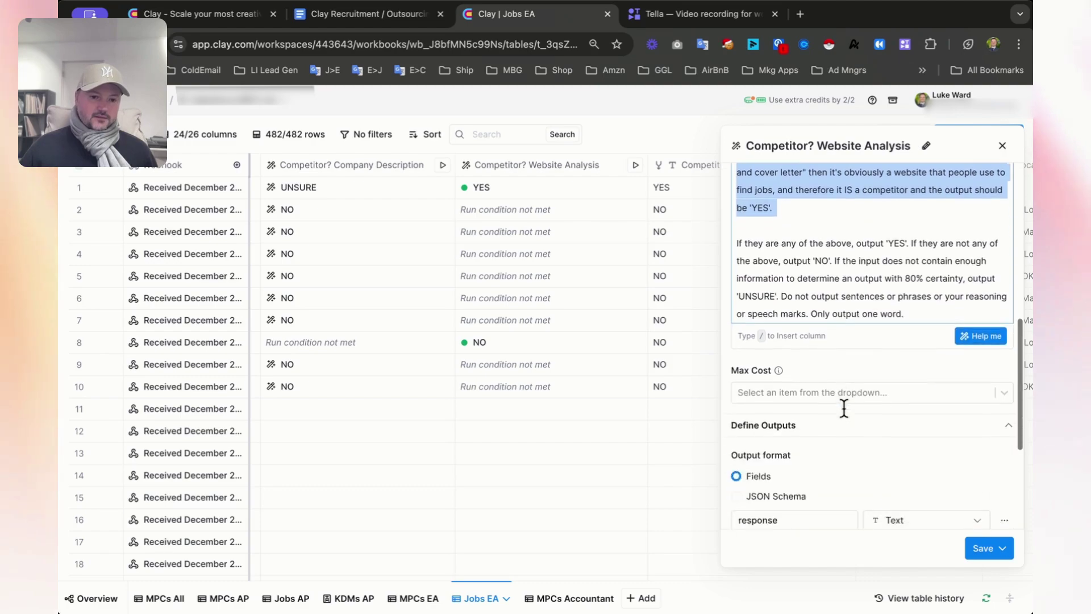
{"action": "scroll", "coordinate": [844, 408], "scroll_direction": "down", "scroll_amount": 4}
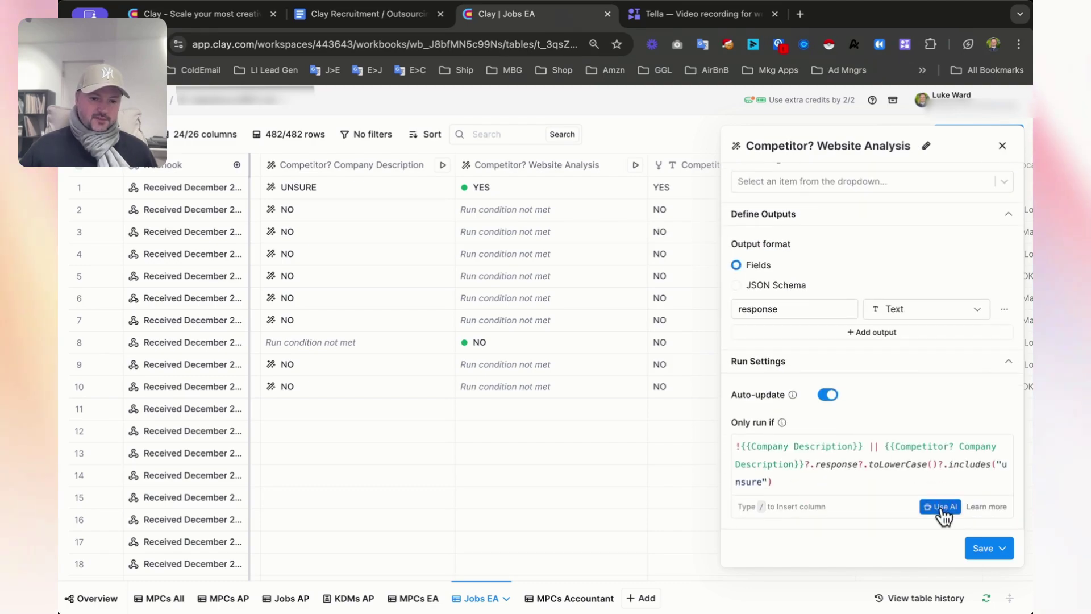
{"action": "left_click", "coordinate": [941, 507]}
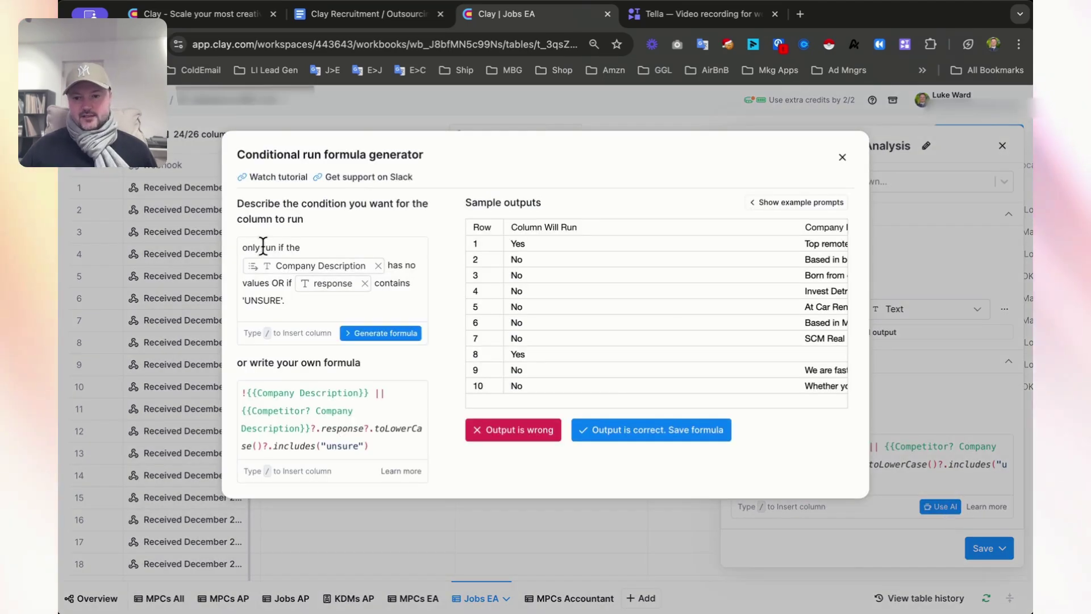
{"action": "mouse_move", "coordinate": [313, 275]}
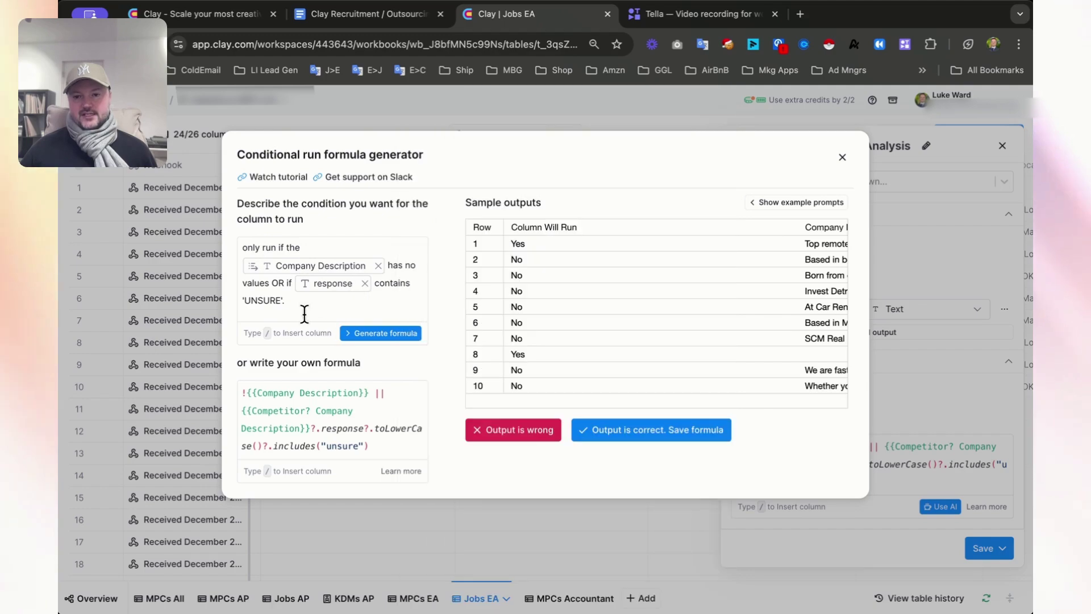
{"action": "mouse_move", "coordinate": [336, 293]}
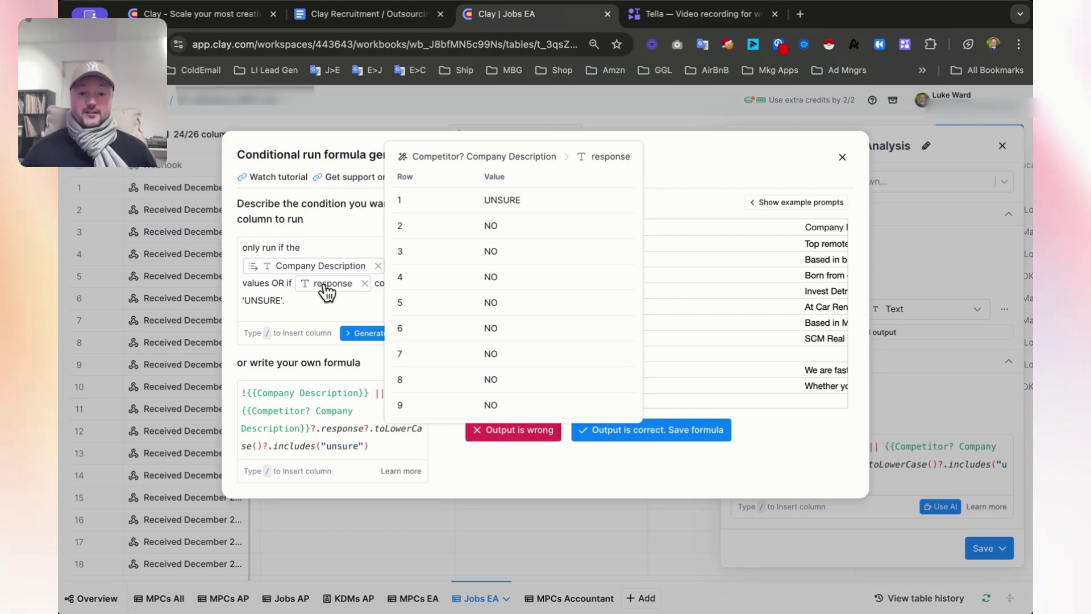
{"action": "left_click", "coordinate": [842, 157]}
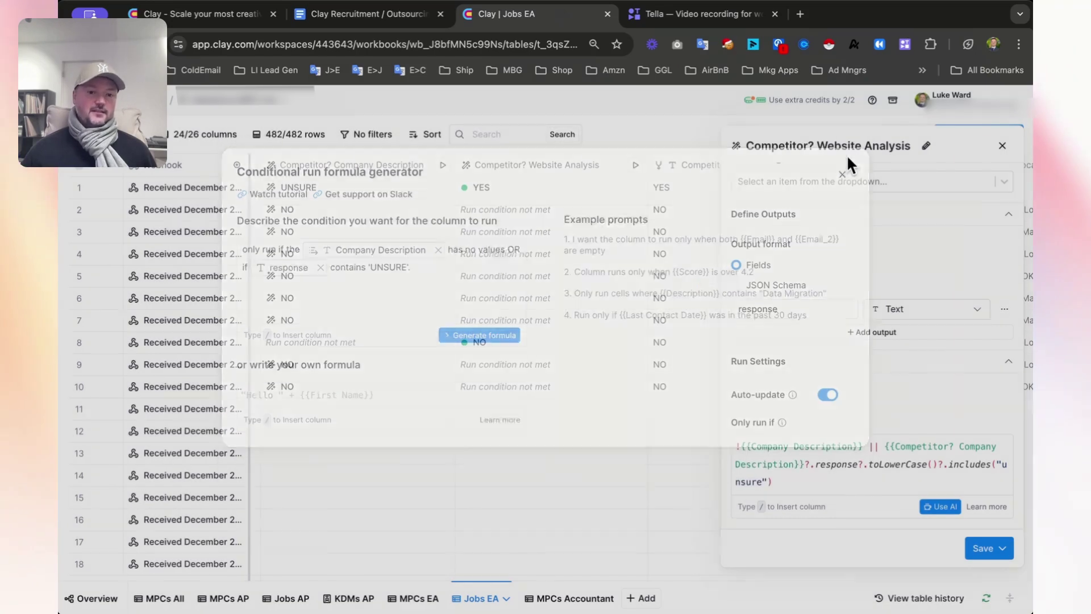
Step: Close the Website Analysis settings and open the Add column menu at the table's far right
{"action": "left_click", "coordinate": [1003, 146]}
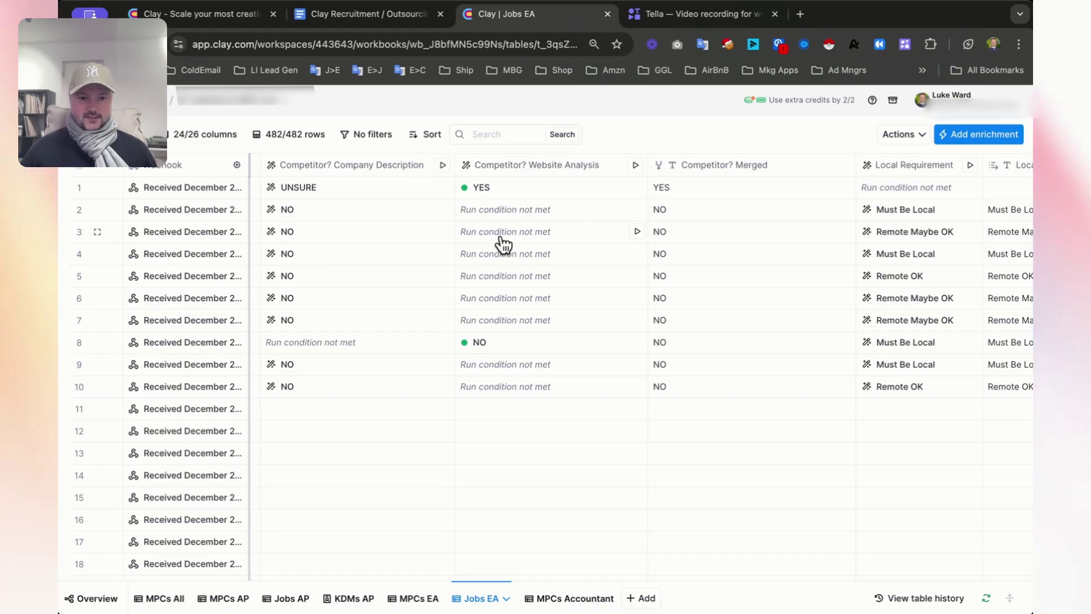
{"action": "scroll", "coordinate": [503, 245], "scroll_direction": "right", "scroll_amount": 10}
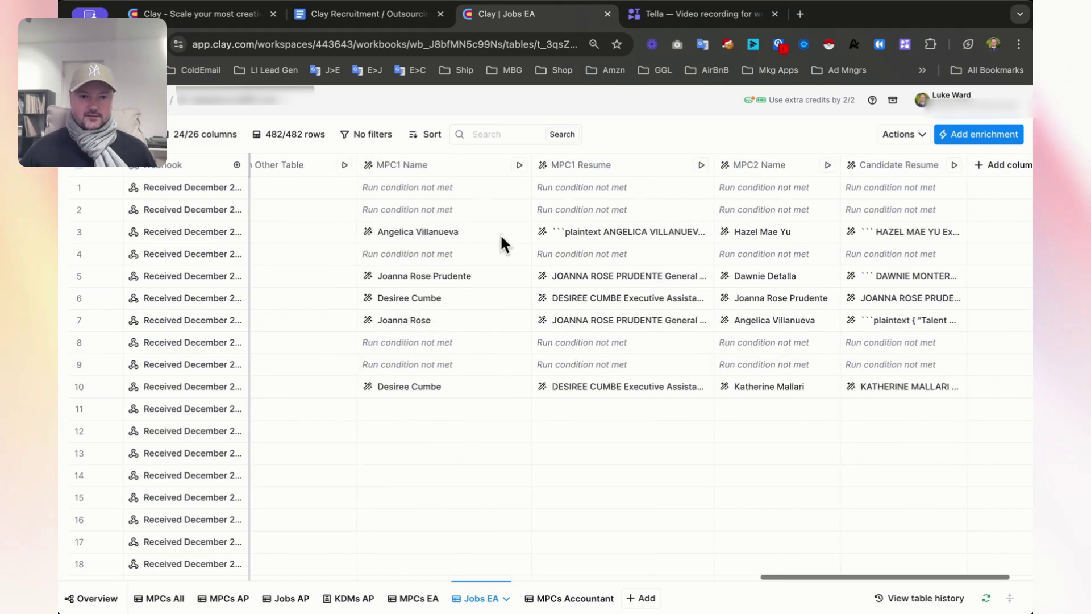
{"action": "left_click", "coordinate": [995, 171]}
Step: Add a Merge columns column and bring the Competitor? columns into view
{"action": "left_click", "coordinate": [982, 312]}
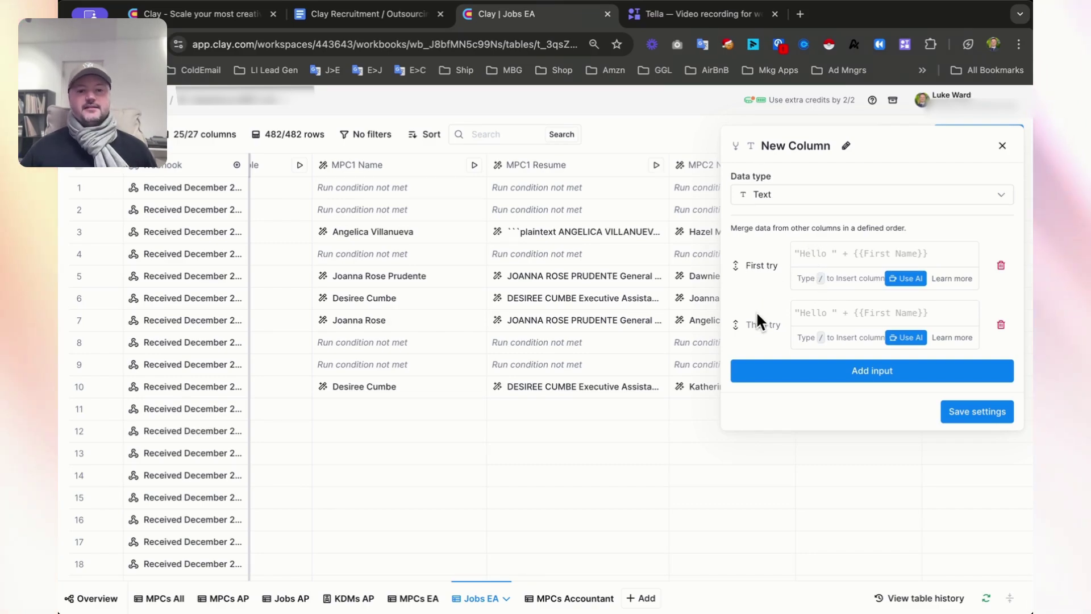
{"action": "scroll", "coordinate": [515, 301], "scroll_direction": "left", "scroll_amount": 5}
{"action": "scroll", "coordinate": [513, 297], "scroll_direction": "left", "scroll_amount": 10}
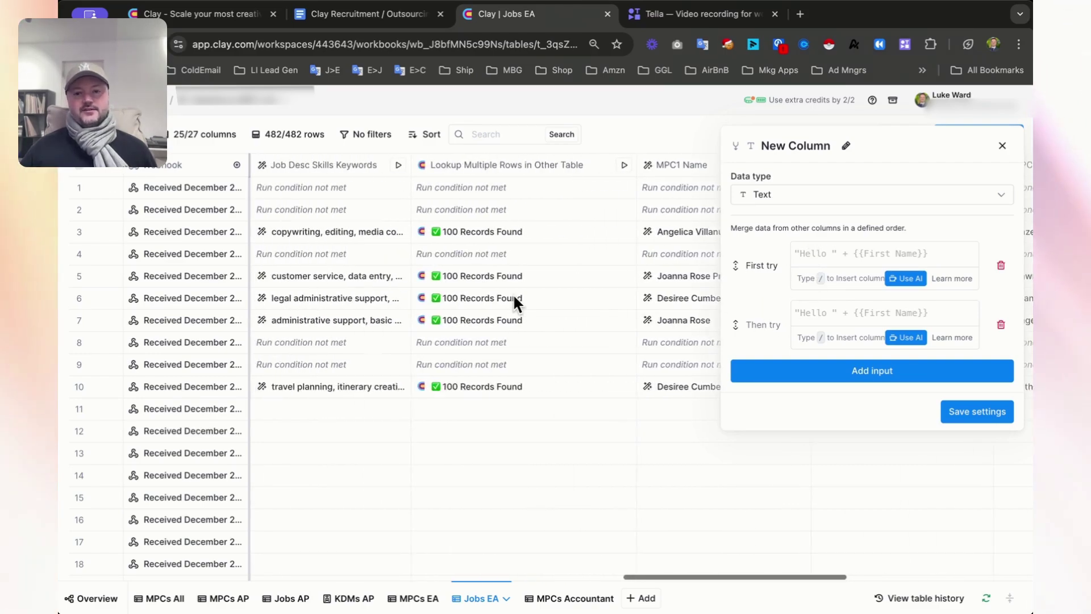
{"action": "scroll", "coordinate": [514, 296], "scroll_direction": "left", "scroll_amount": 10}
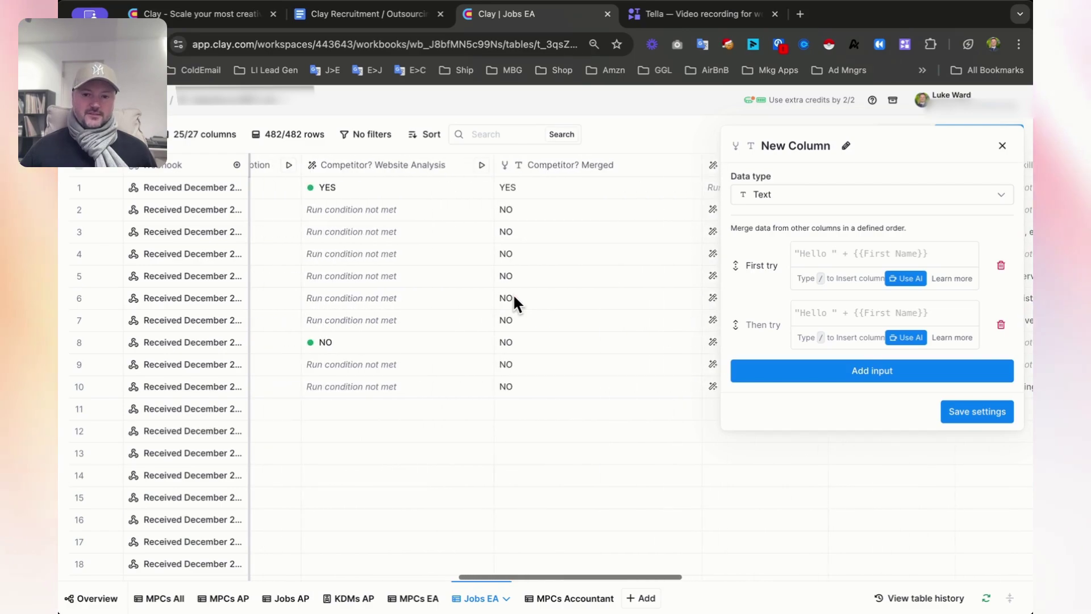
{"action": "scroll", "coordinate": [513, 296], "scroll_direction": "left", "scroll_amount": 2}
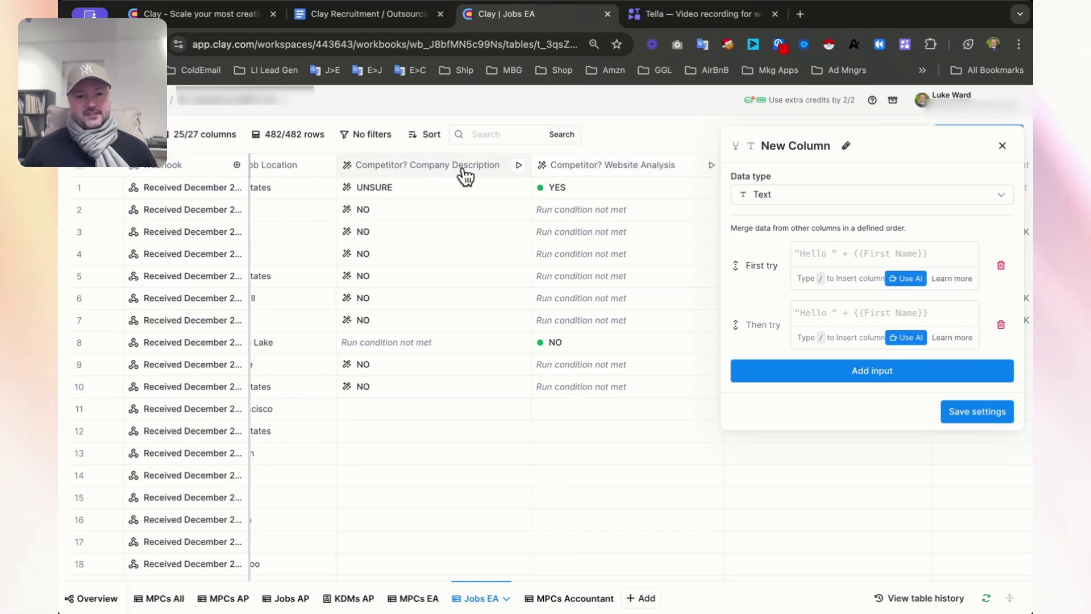
Step: Merge Competitor? Website Analysis response first, then Competitor? Company Description response, and save
{"action": "left_click", "coordinate": [823, 254]}
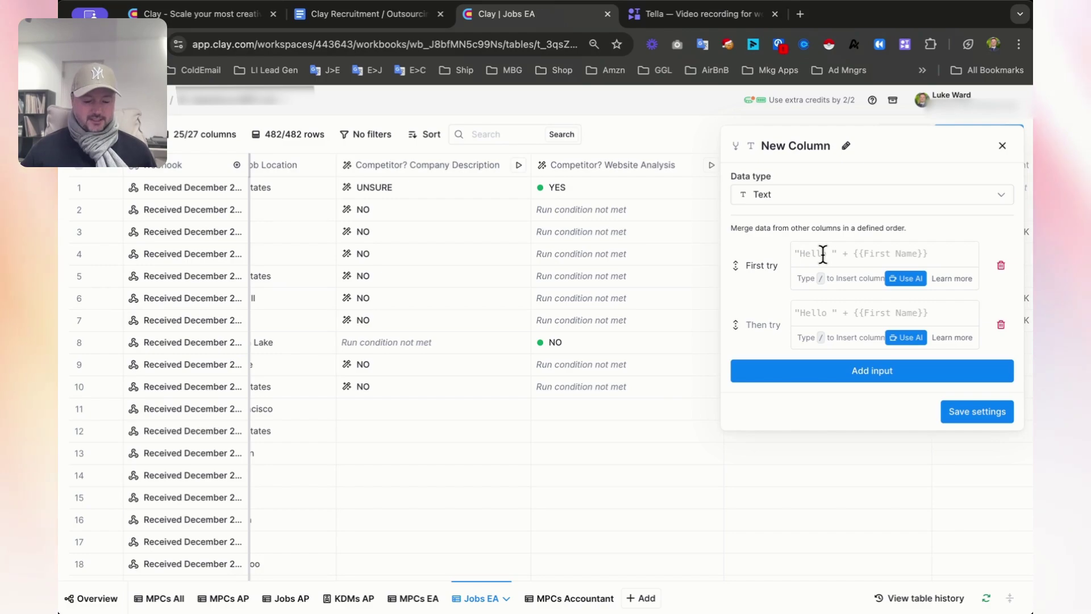
{"action": "type", "text": "/compe"}
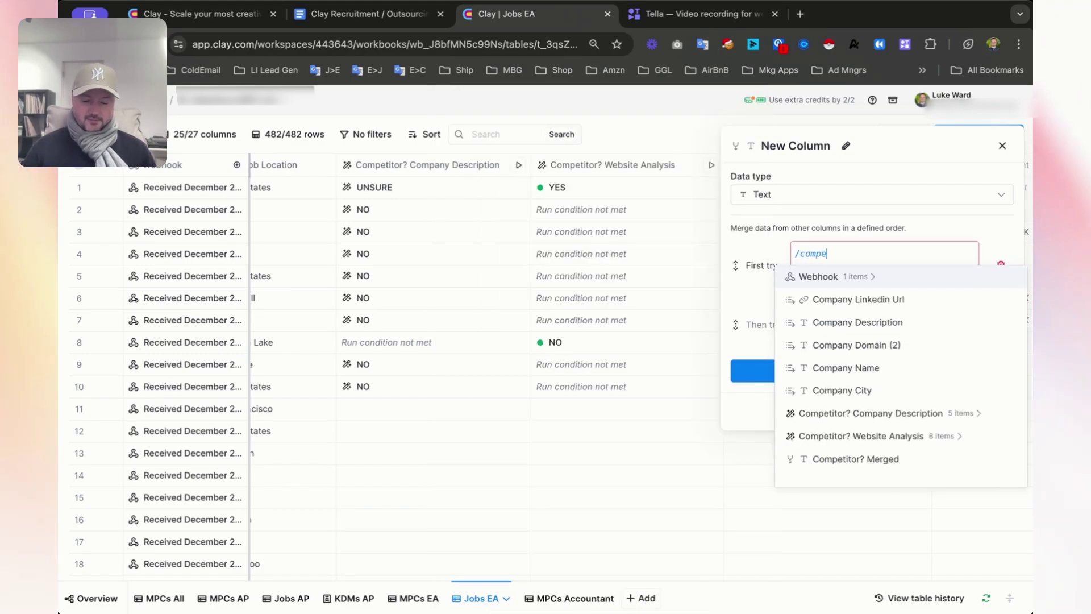
{"action": "type", "text": "titor"}
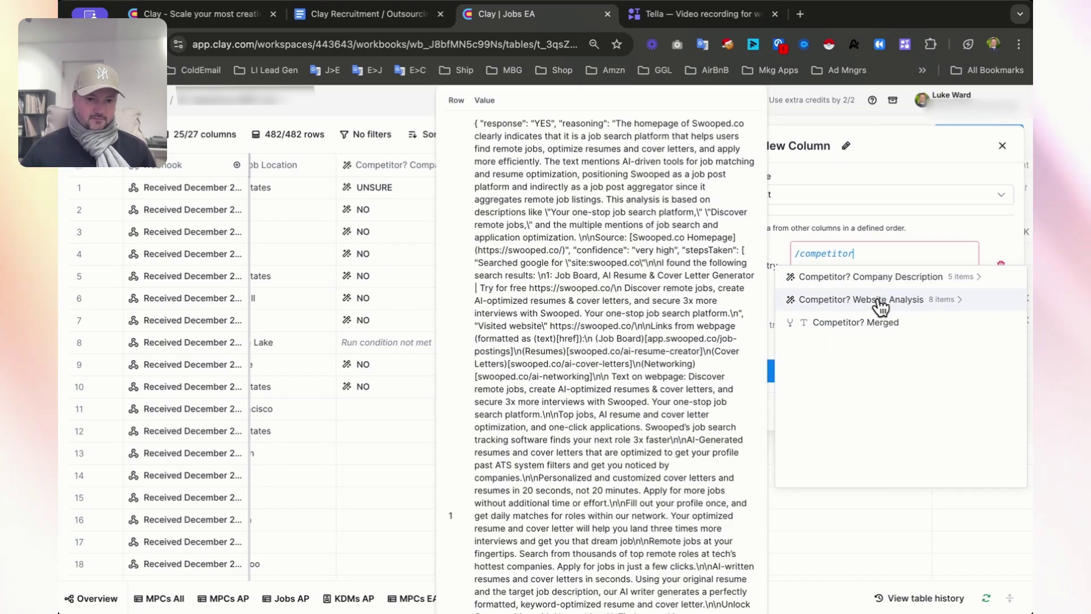
{"action": "left_click", "coordinate": [878, 306]}
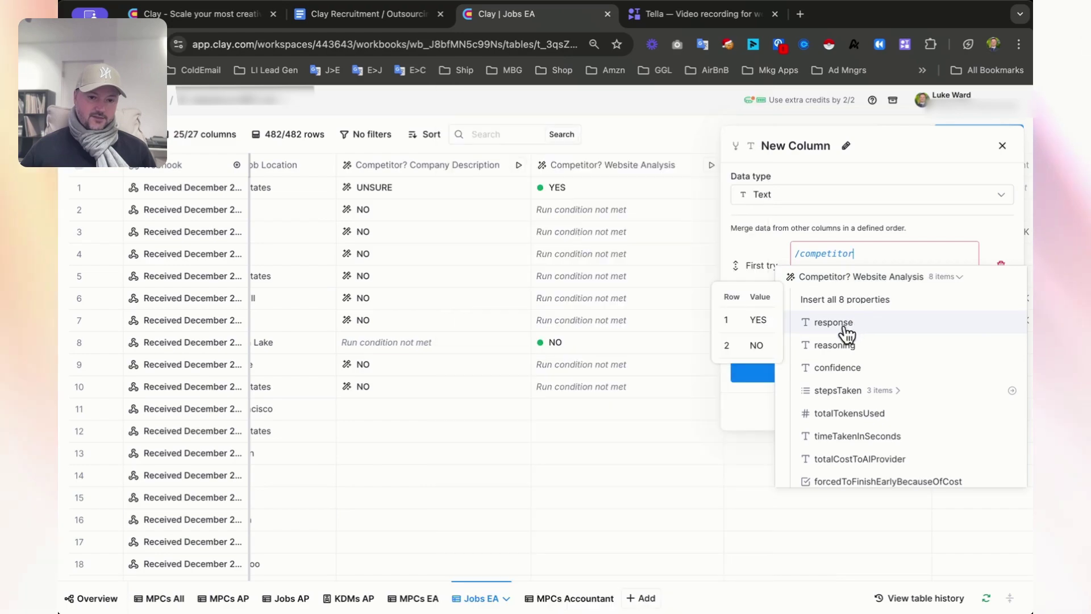
{"action": "left_click", "coordinate": [844, 323]}
{"action": "left_click", "coordinate": [822, 333]}
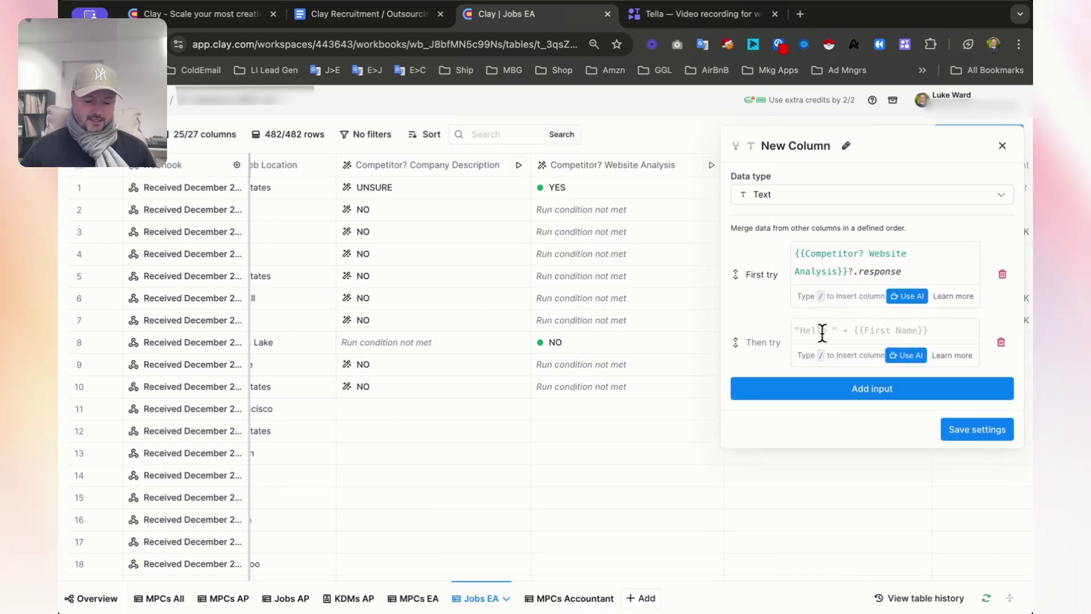
{"action": "type", "text": "/c"}
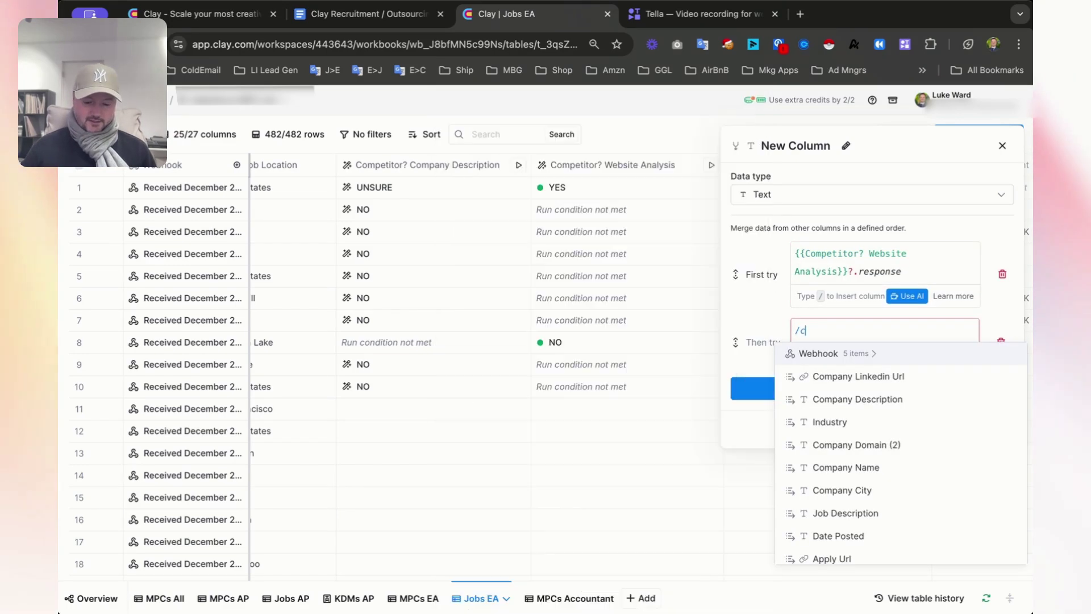
{"action": "type", "text": "ompetitor"}
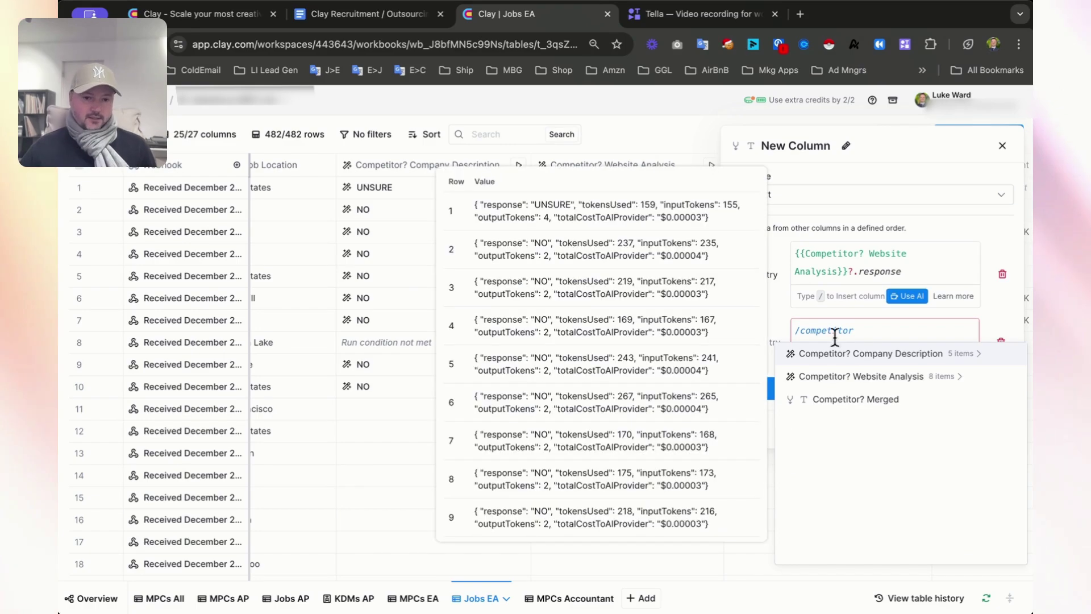
{"action": "left_click", "coordinate": [870, 357]}
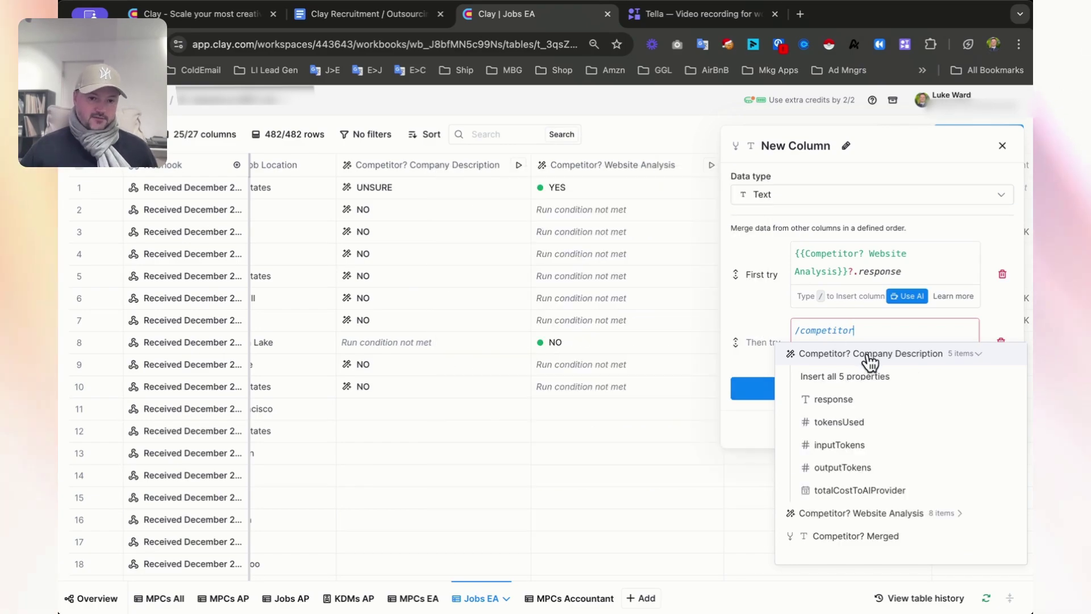
{"action": "left_click", "coordinate": [841, 405]}
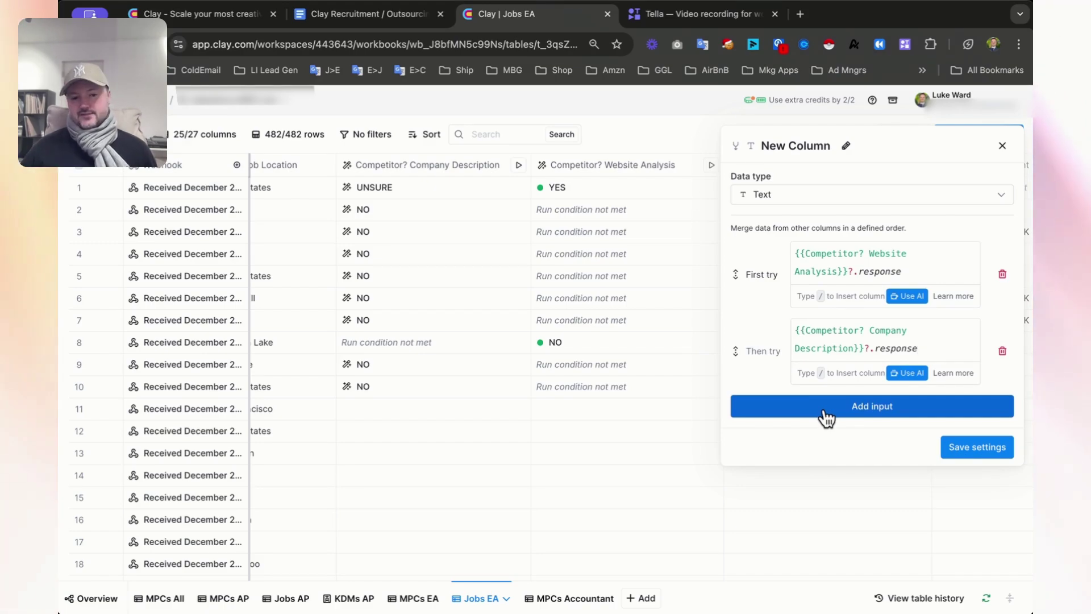
{"action": "left_click", "coordinate": [964, 448]}
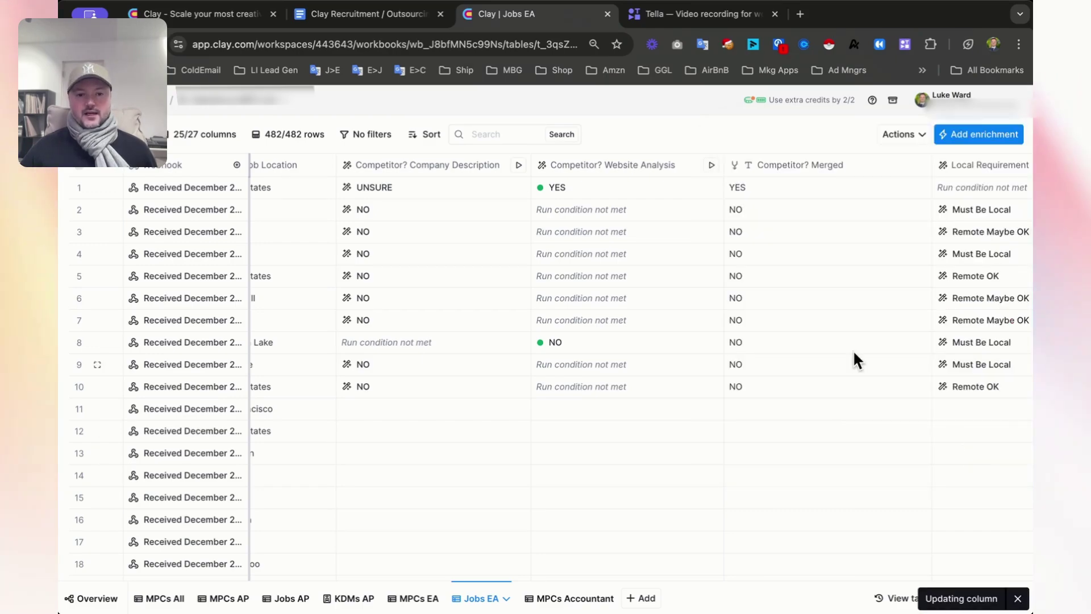
Step: Compare the new column's values with Competitor? Merged: row 1 YES, rows 2–10 NO
{"action": "scroll", "coordinate": [847, 346], "scroll_direction": "right", "scroll_amount": 10}
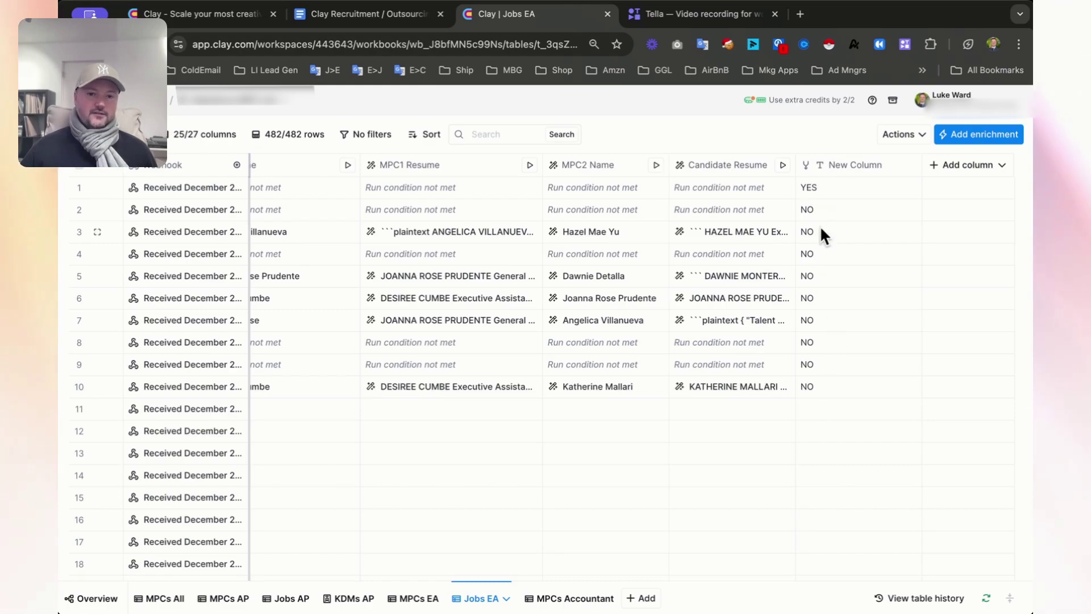
{"action": "scroll", "coordinate": [705, 352], "scroll_direction": "left", "scroll_amount": 10}
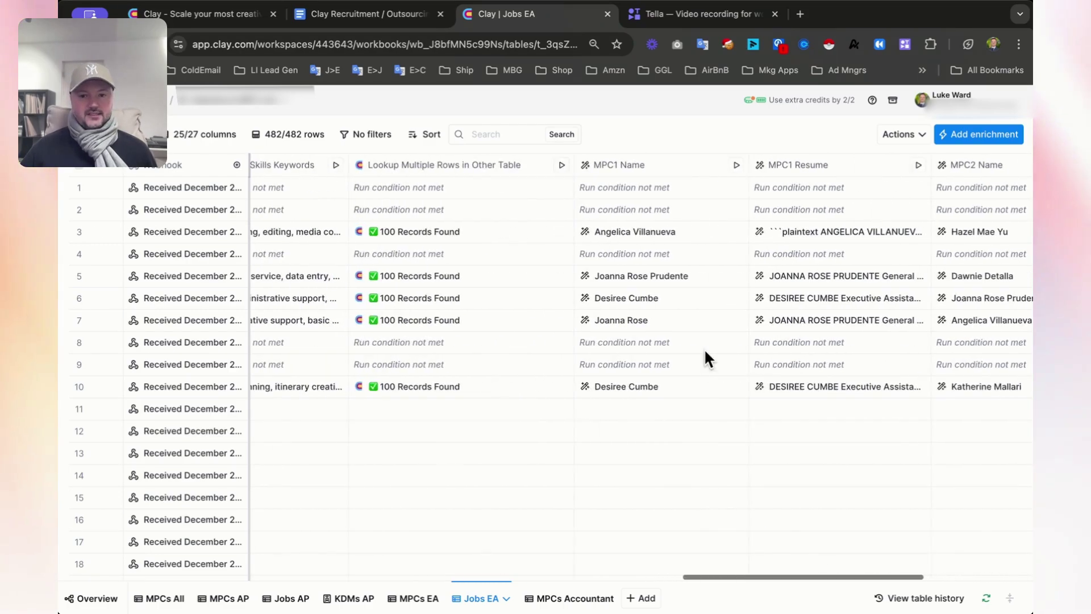
{"action": "scroll", "coordinate": [704, 349], "scroll_direction": "left", "scroll_amount": 10}
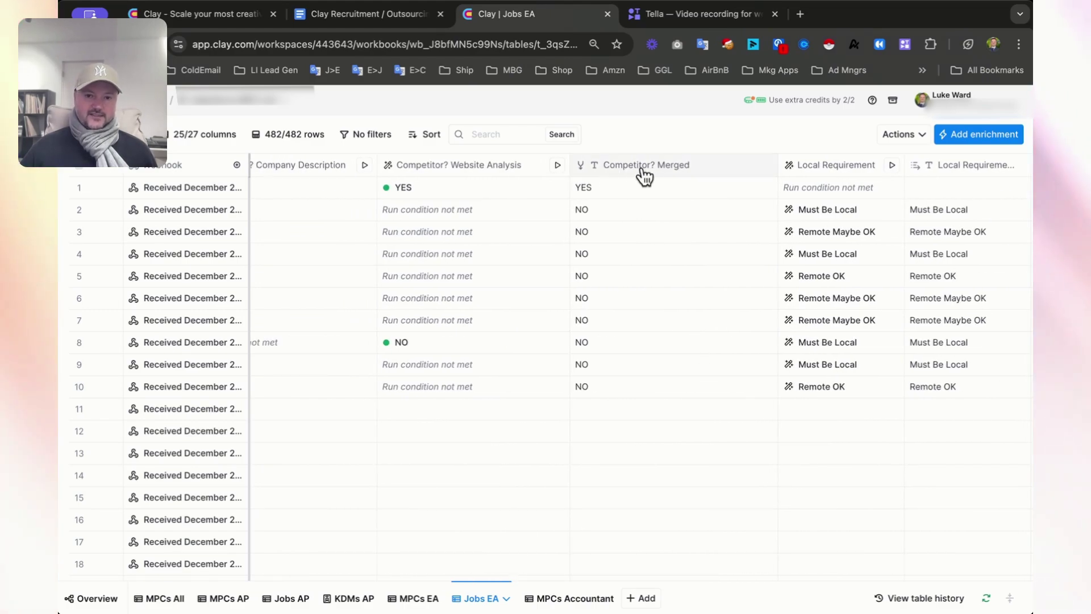
{"action": "scroll", "coordinate": [641, 227], "scroll_direction": "left", "scroll_amount": 1}
{"action": "scroll", "coordinate": [638, 221], "scroll_direction": "left", "scroll_amount": 1}
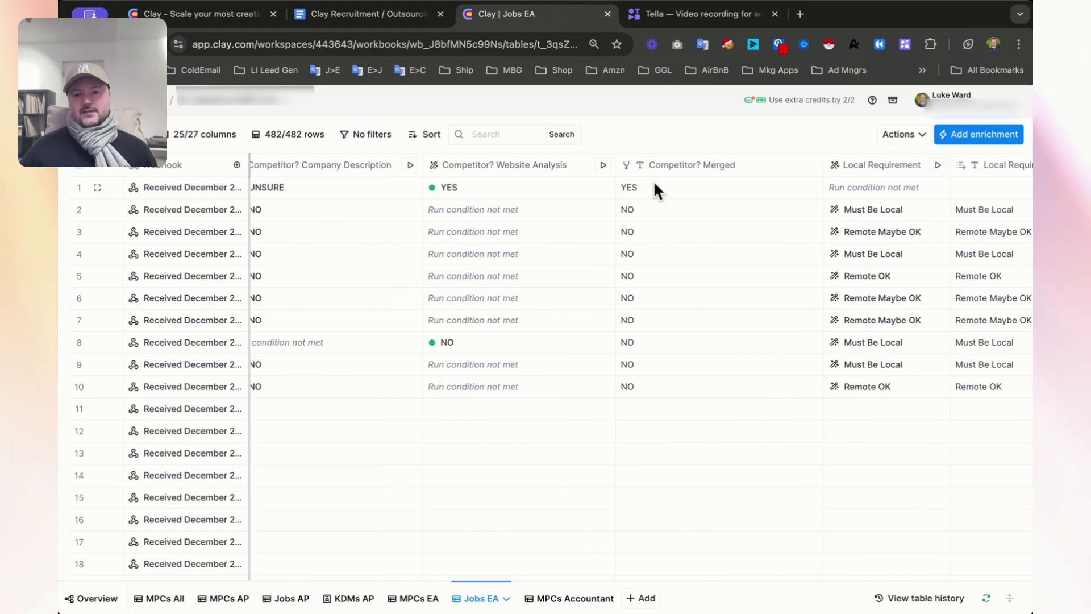